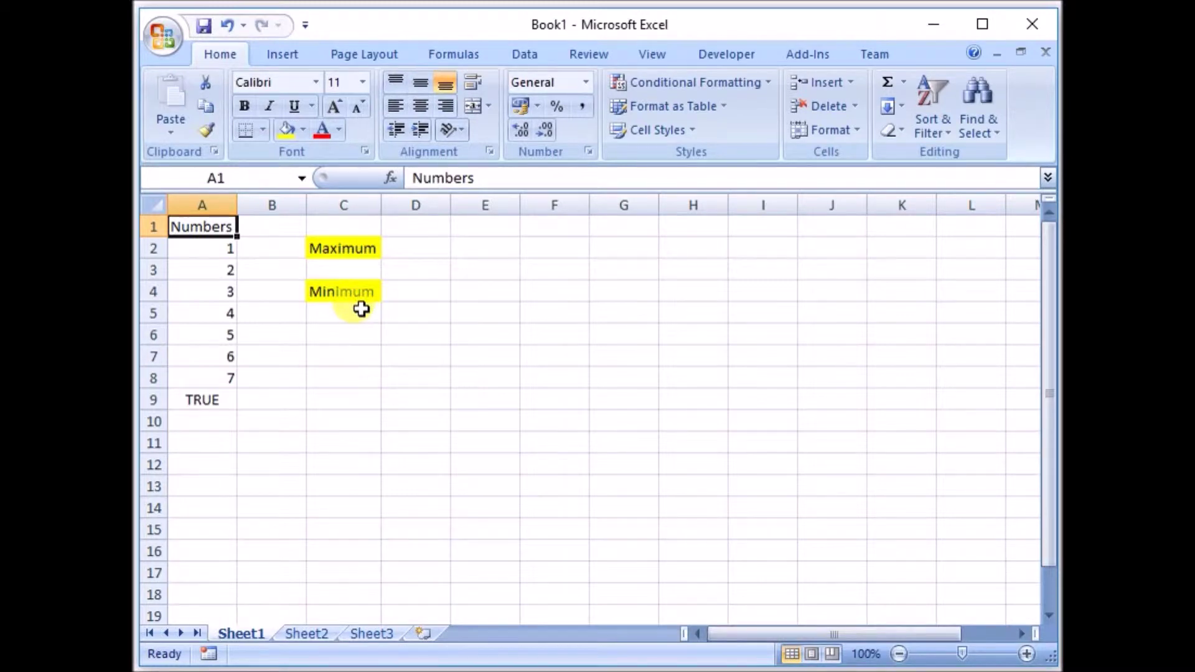
# Select the entries in column A, A2 through the TRUE in A9, to review them
pyautogui.click(211, 199)
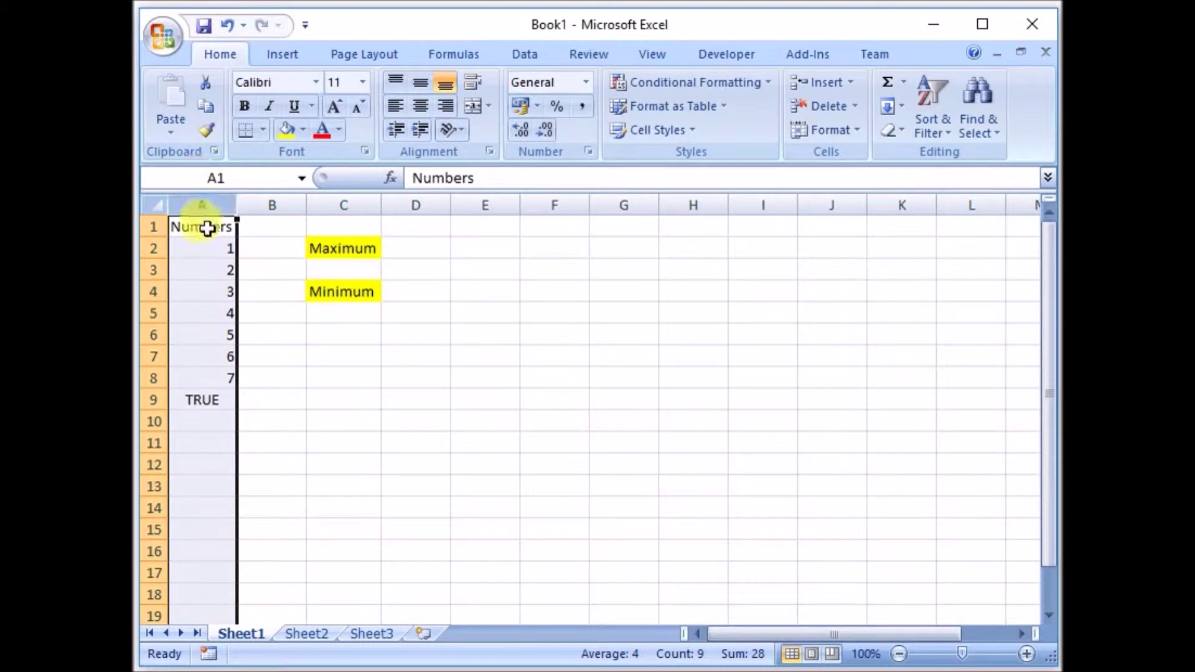
pyautogui.click(200, 250)
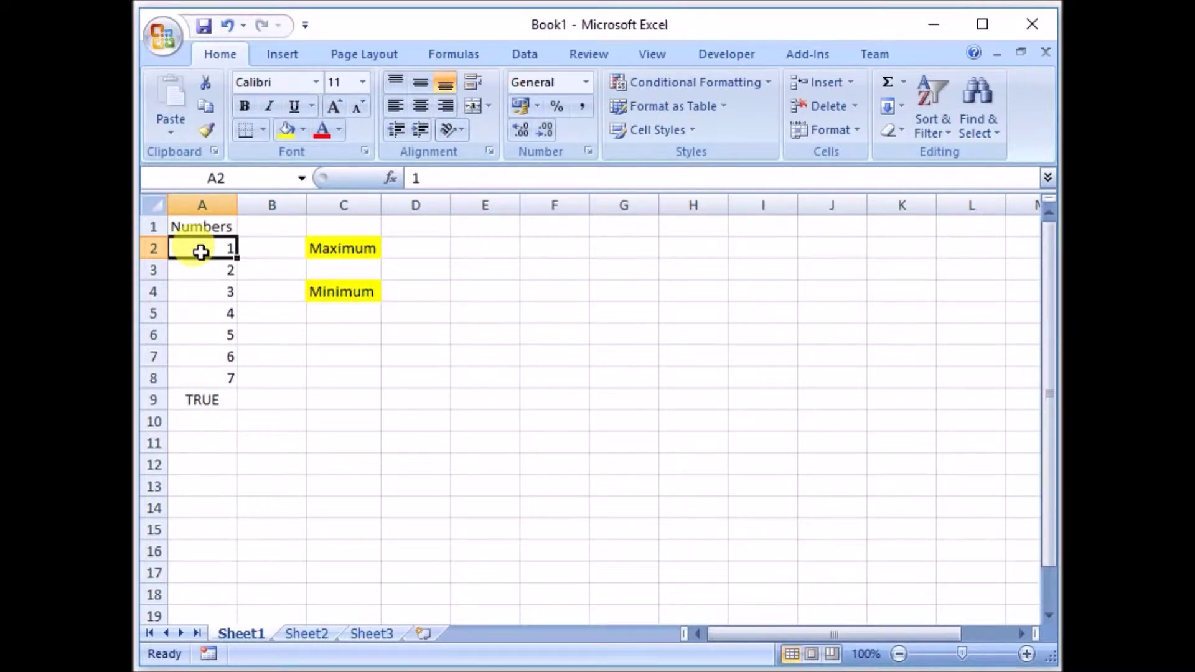
pyautogui.click(328, 246)
pyautogui.moveTo(203, 227); pyautogui.dragTo(203, 401)
pyautogui.click(204, 402)
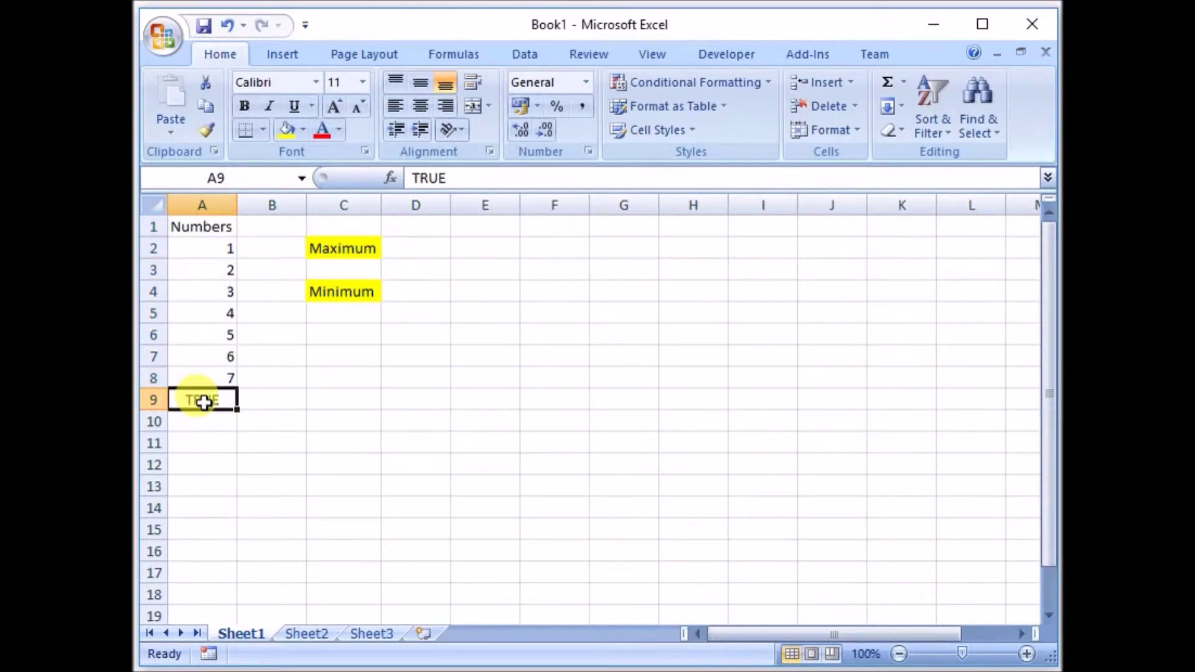
pyautogui.moveTo(214, 246); pyautogui.dragTo(211, 397)
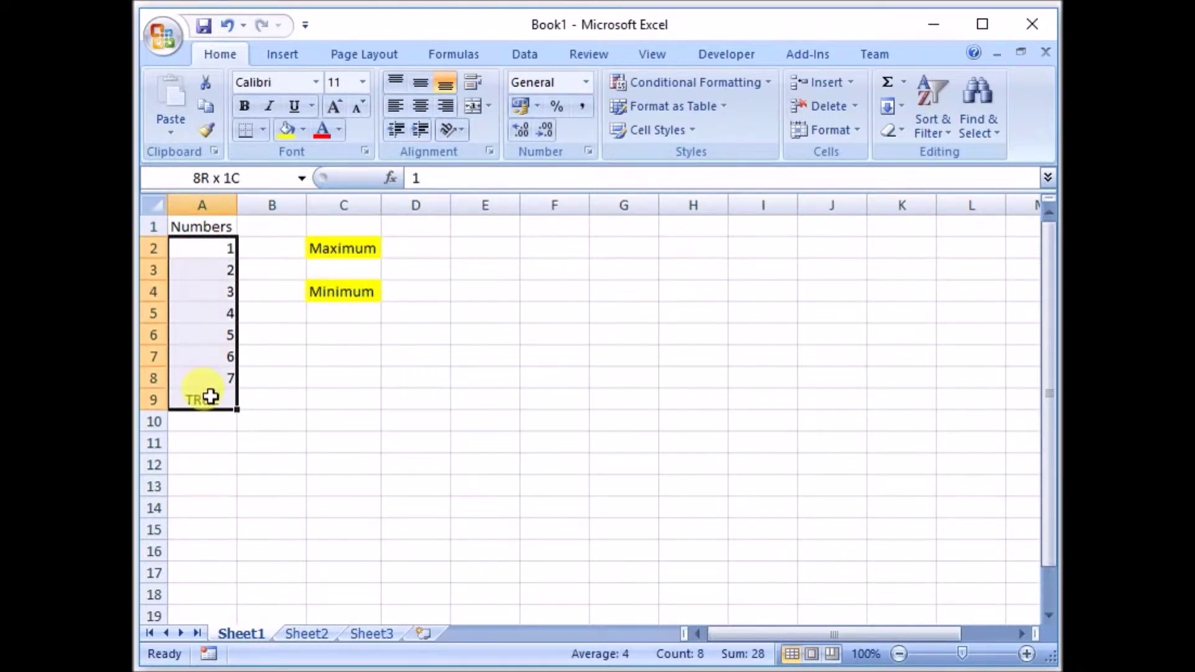
pyautogui.click(213, 248)
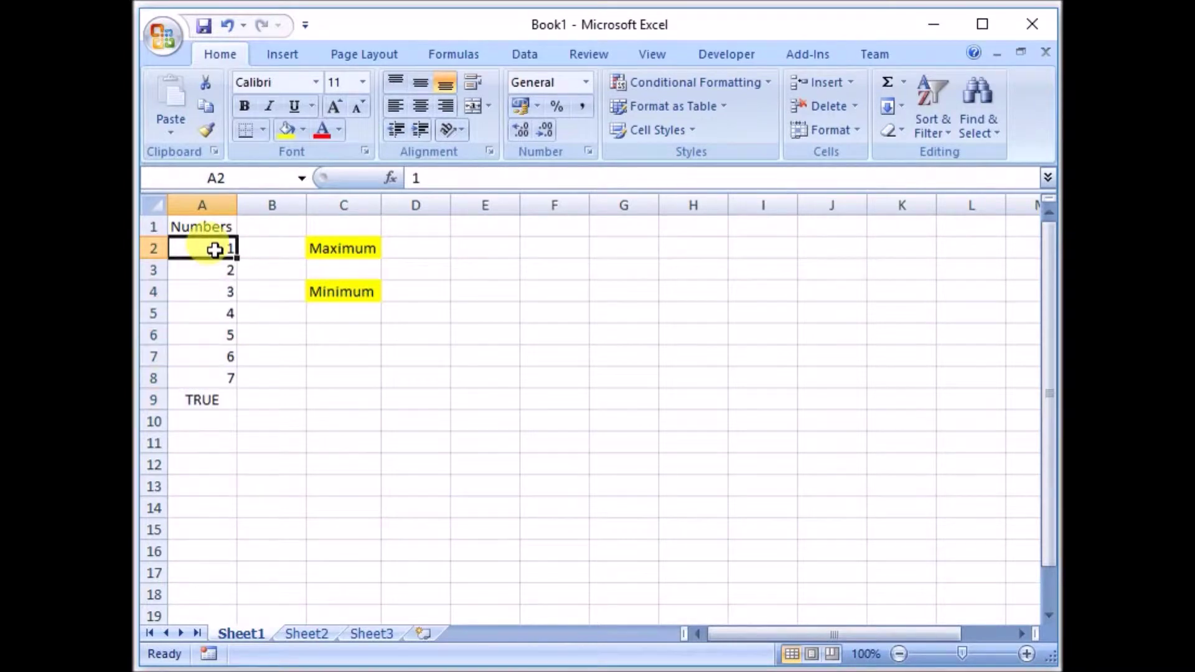
pyautogui.click(218, 201)
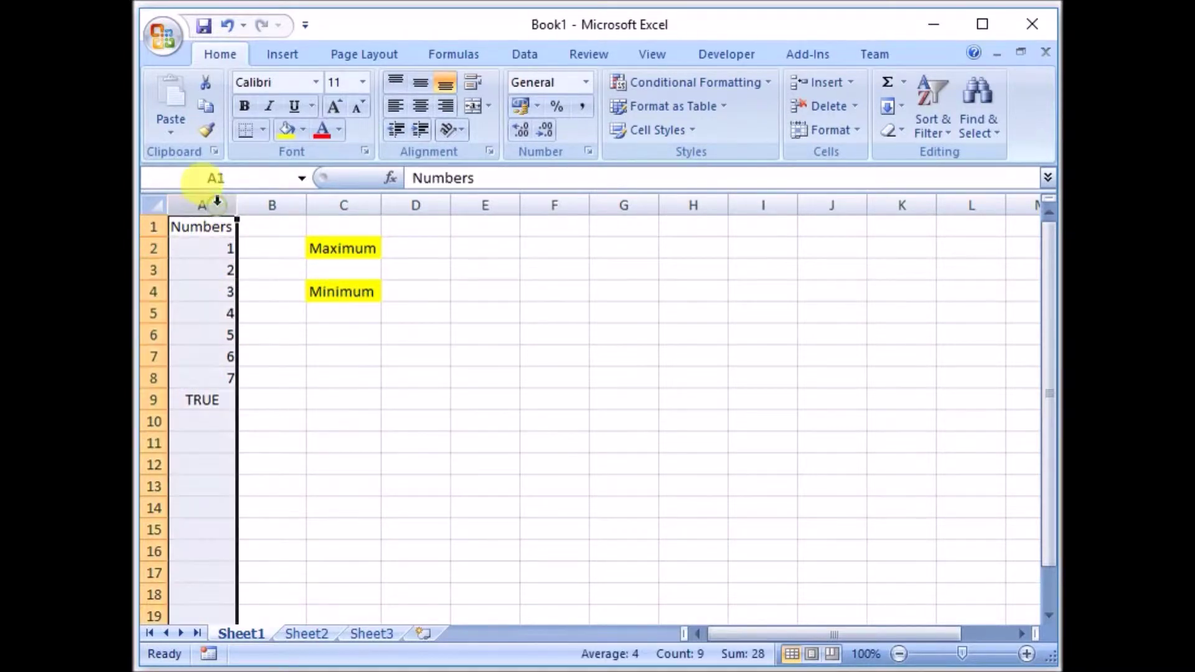
# Change the value in A6 from 5 to 9
pyautogui.click(206, 330)
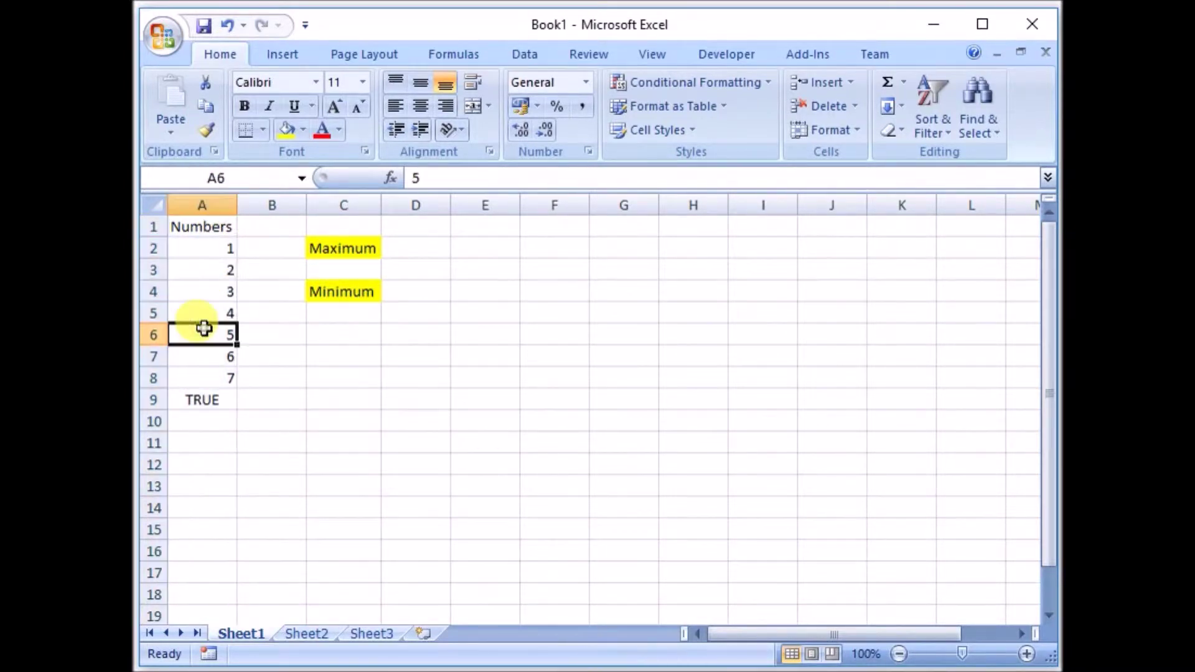
pyautogui.write('9')
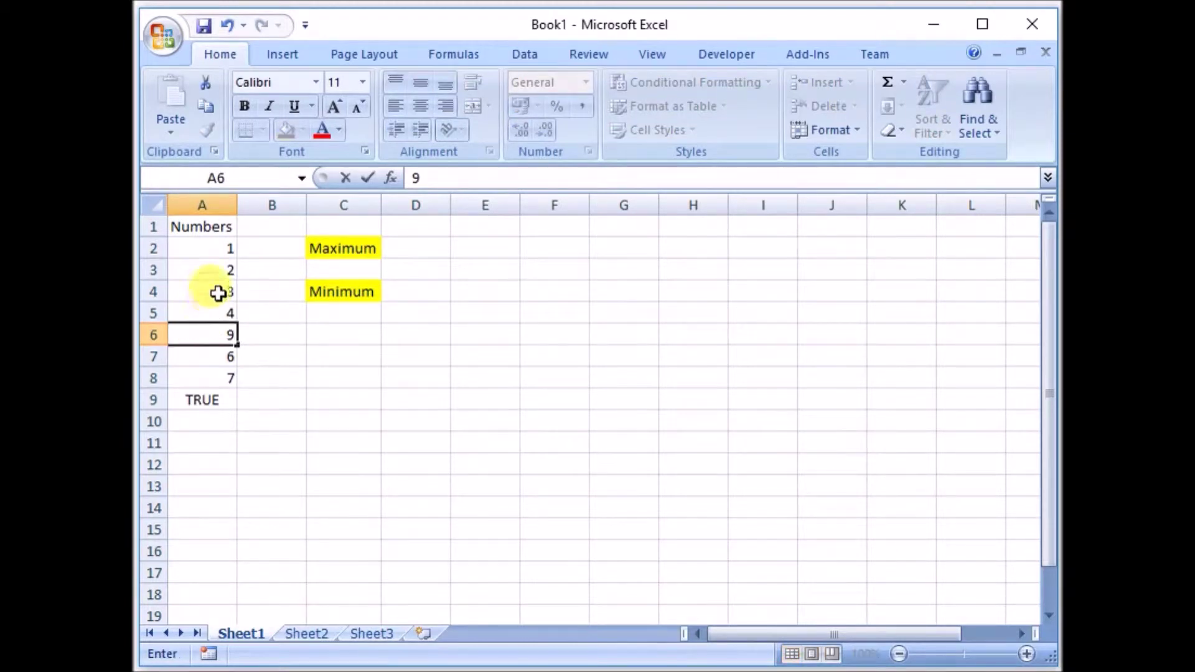
pyautogui.click(217, 291)
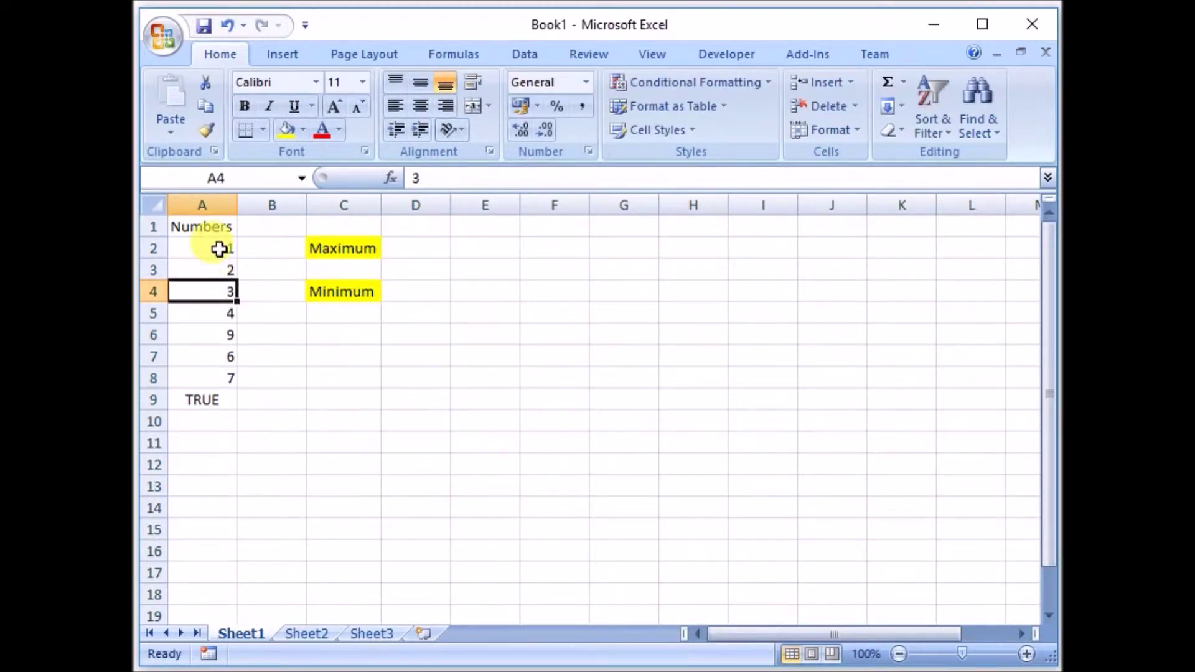
# Start a formula in D2 beside the Maximum label
pyautogui.moveTo(219, 248); pyautogui.dragTo(226, 369)
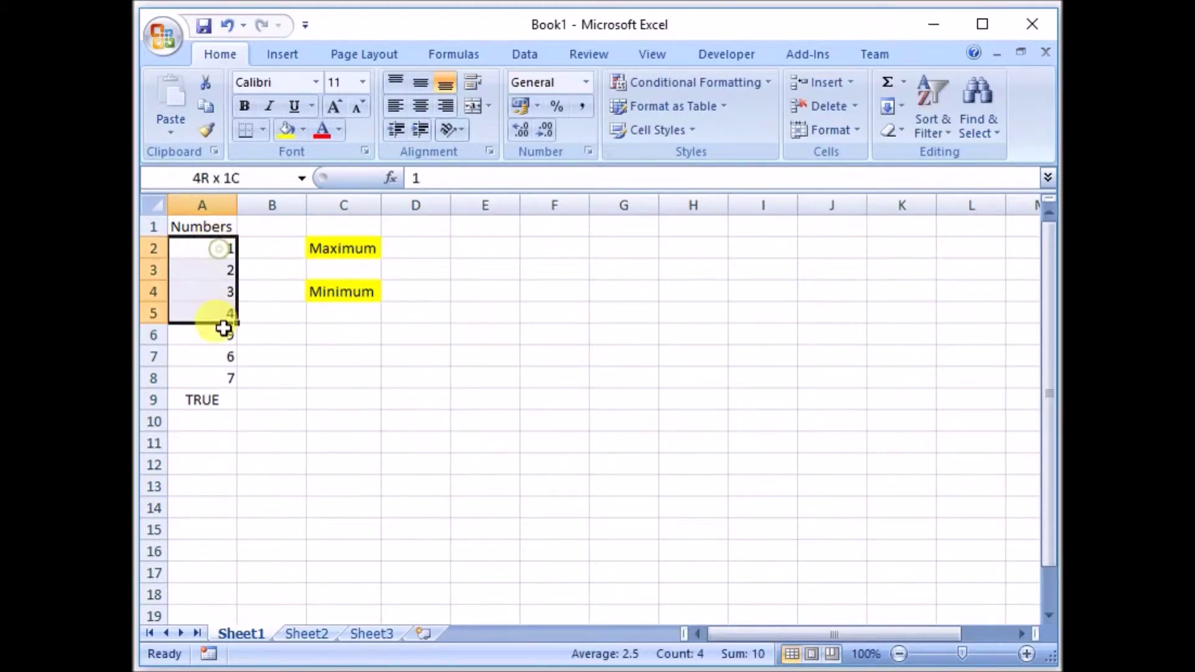
pyautogui.click(412, 245)
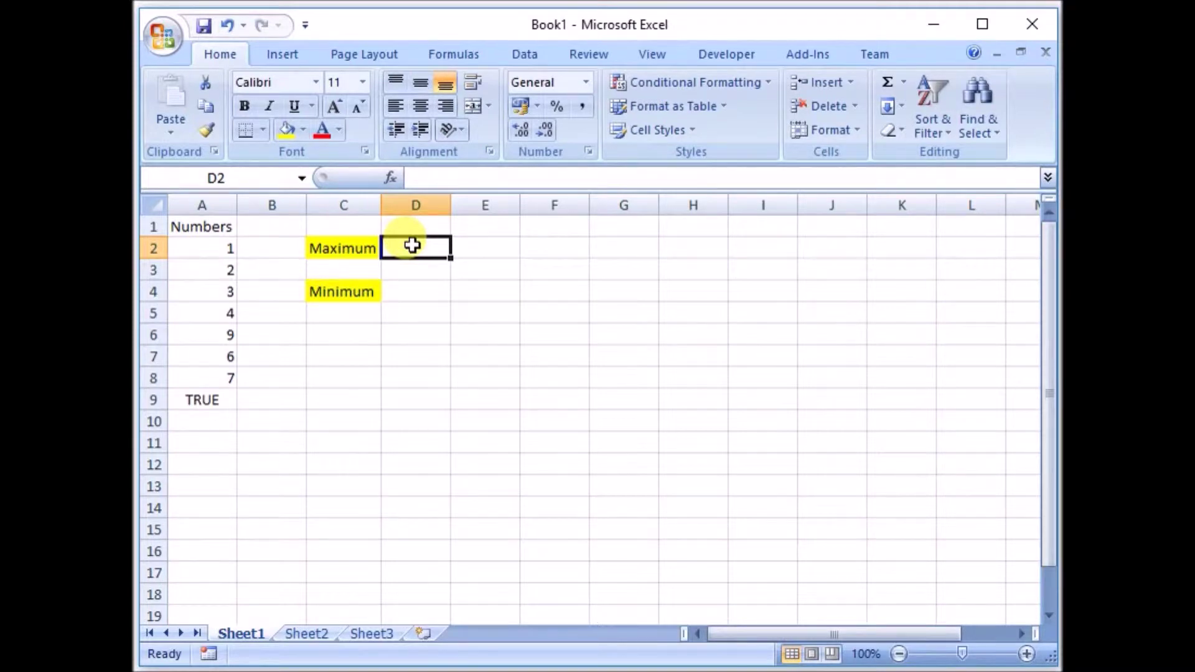
pyautogui.write('=')
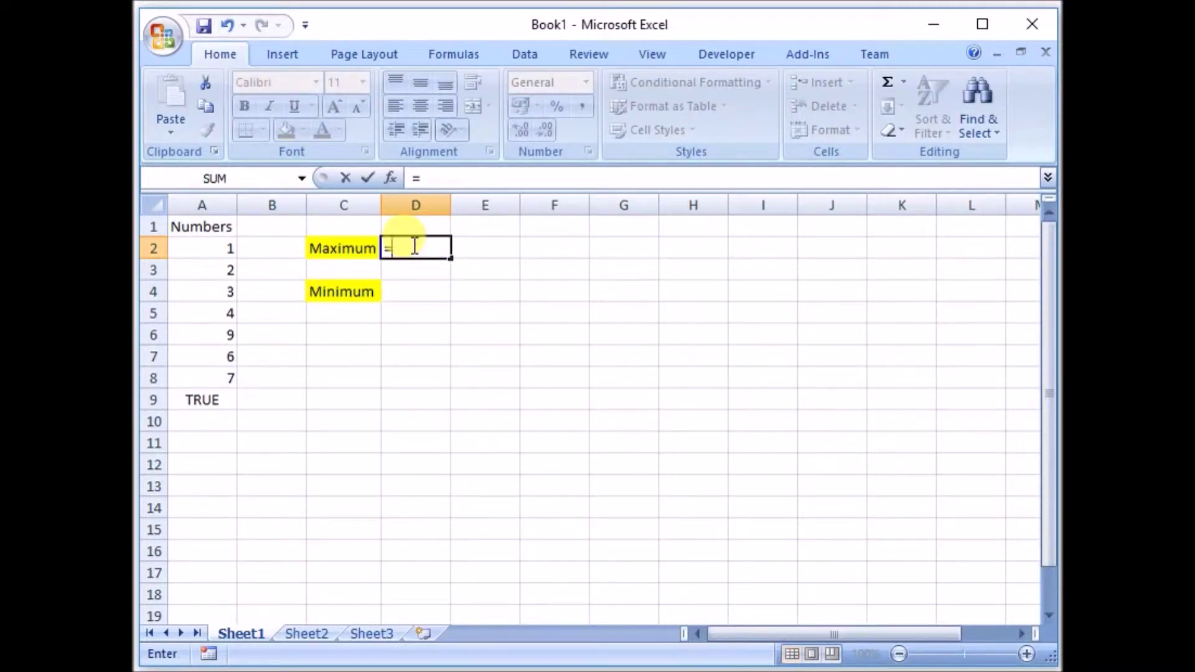
pyautogui.write('m')
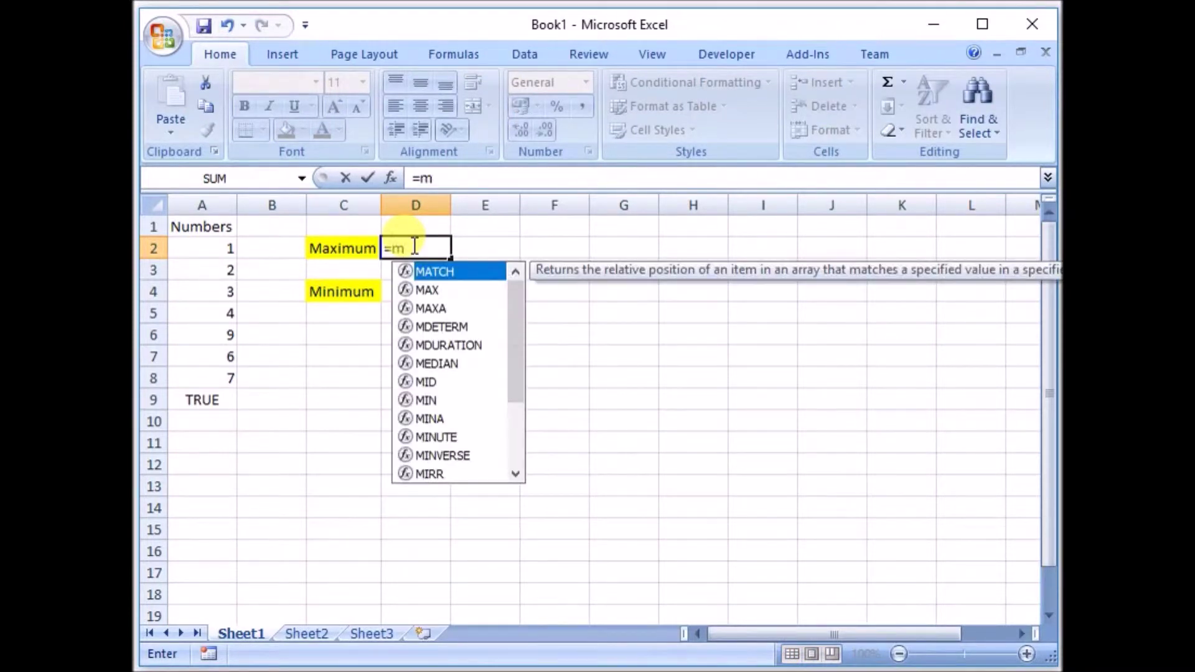
# Finish D2's formula as =MAX(A:A), which returns 9
pyautogui.doubleClick(423, 290)
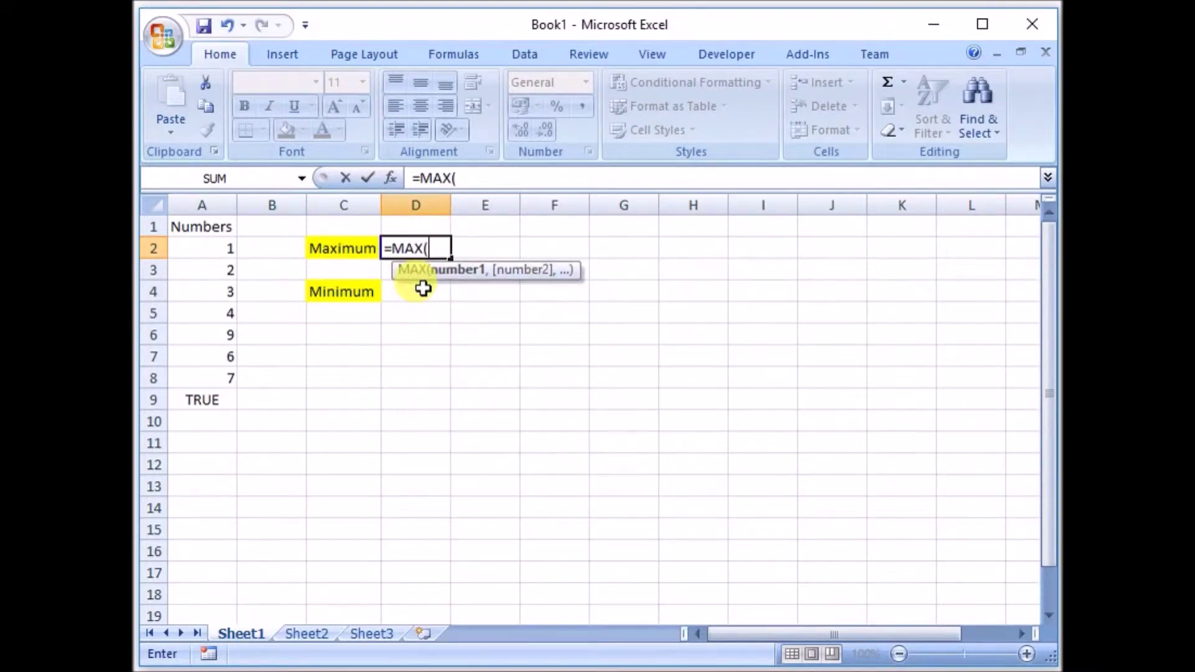
pyautogui.click(218, 200)
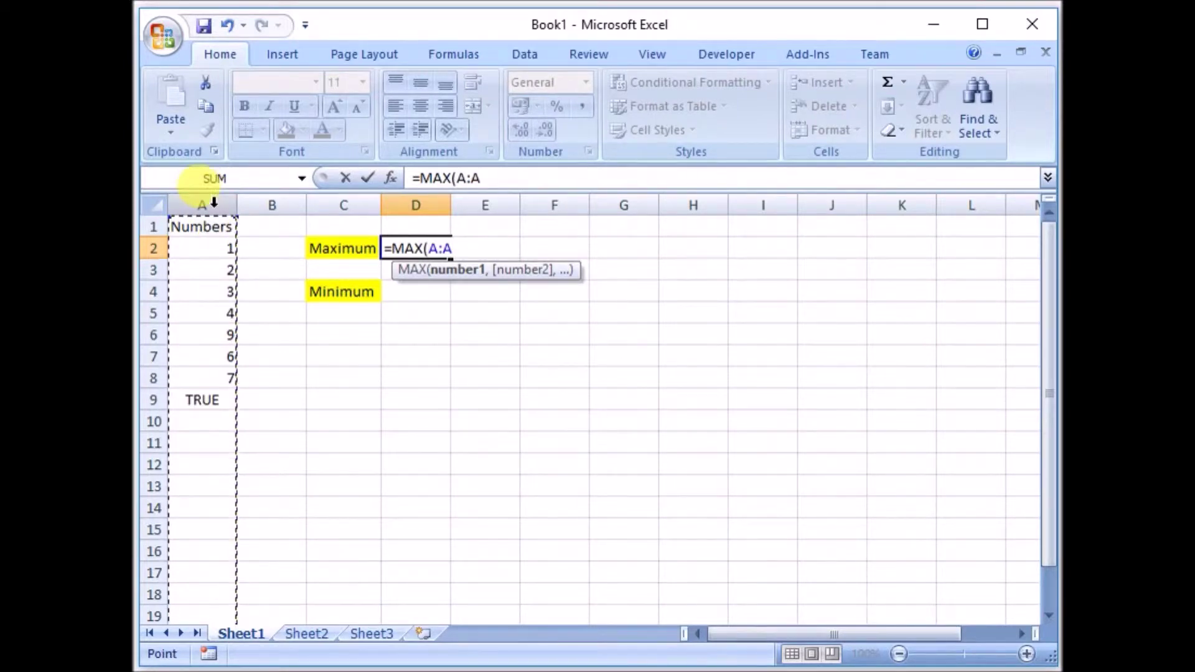
pyautogui.moveTo(429, 248); pyautogui.dragTo(456, 248)
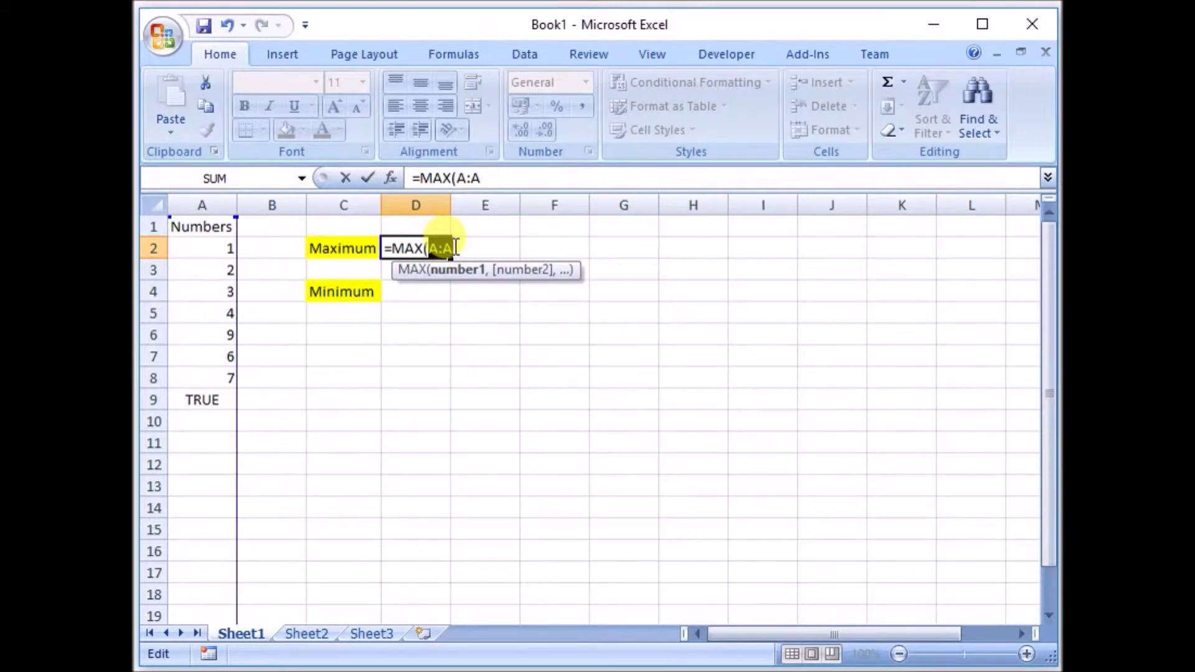
pyautogui.press('Return')
# Check D2's maximum of 9 against the numbers in A2:A8
pyautogui.click(435, 248)
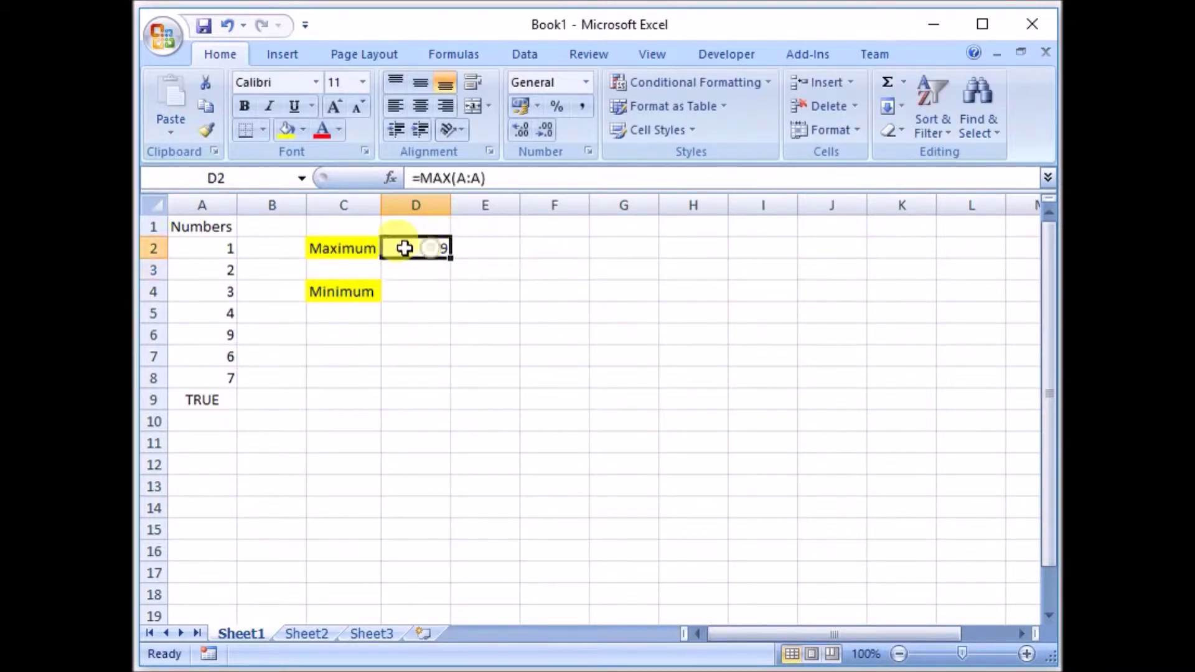
pyautogui.moveTo(219, 253); pyautogui.dragTo(209, 374)
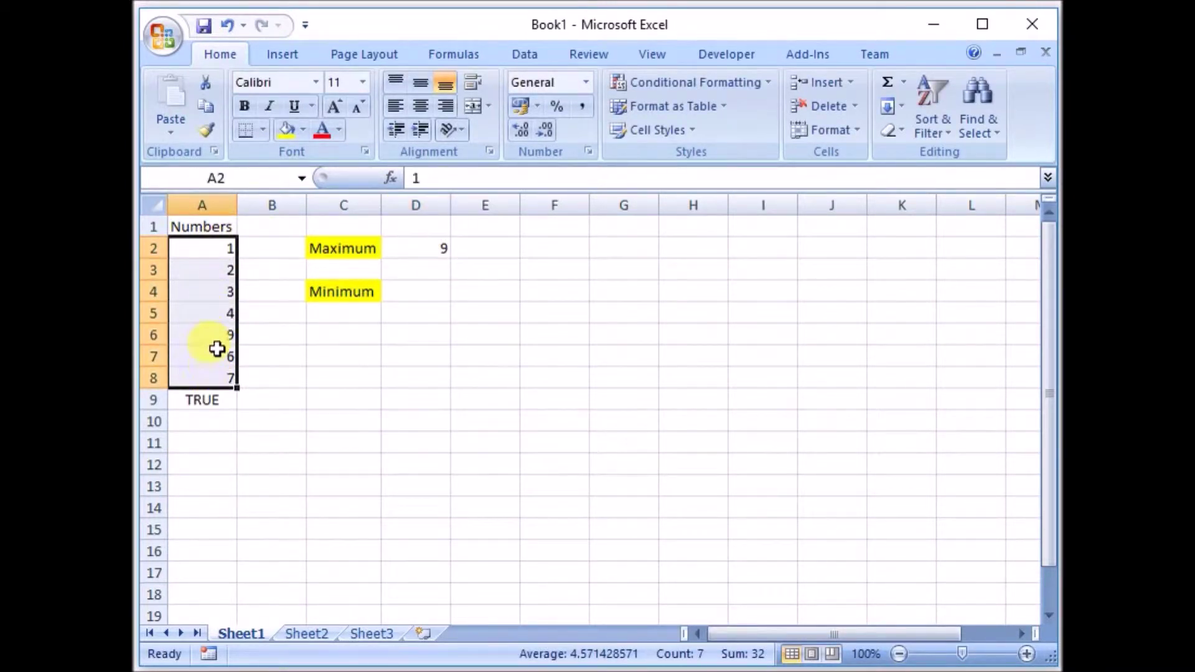
pyautogui.click(218, 335)
pyautogui.click(408, 252)
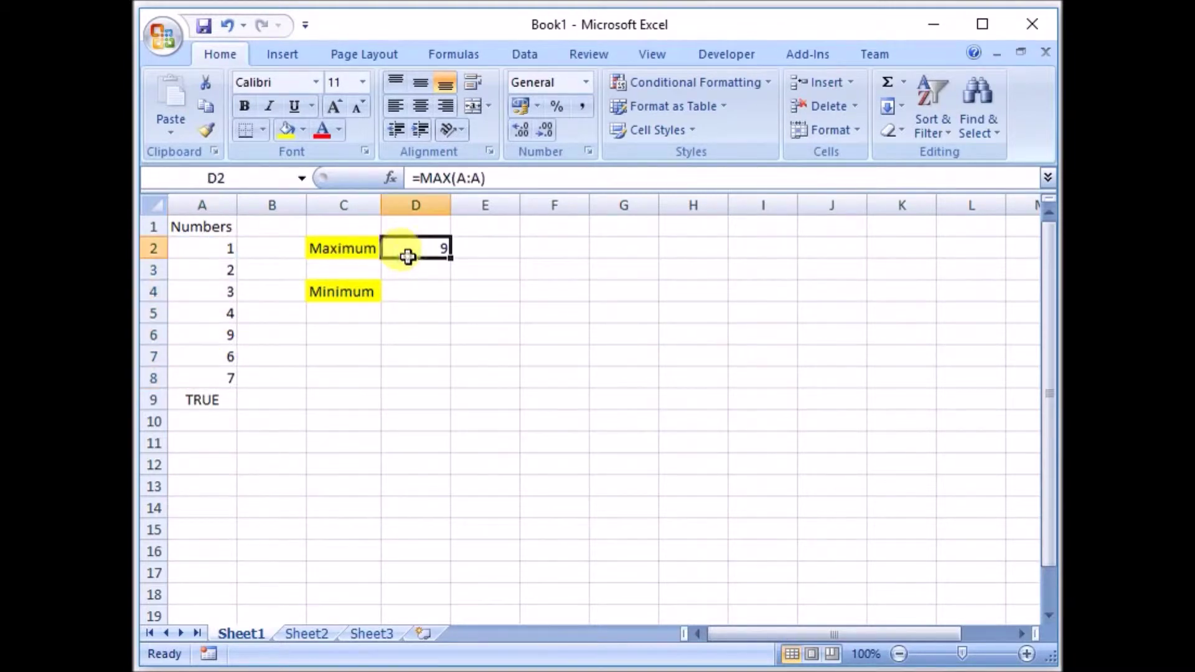
pyautogui.click(204, 310)
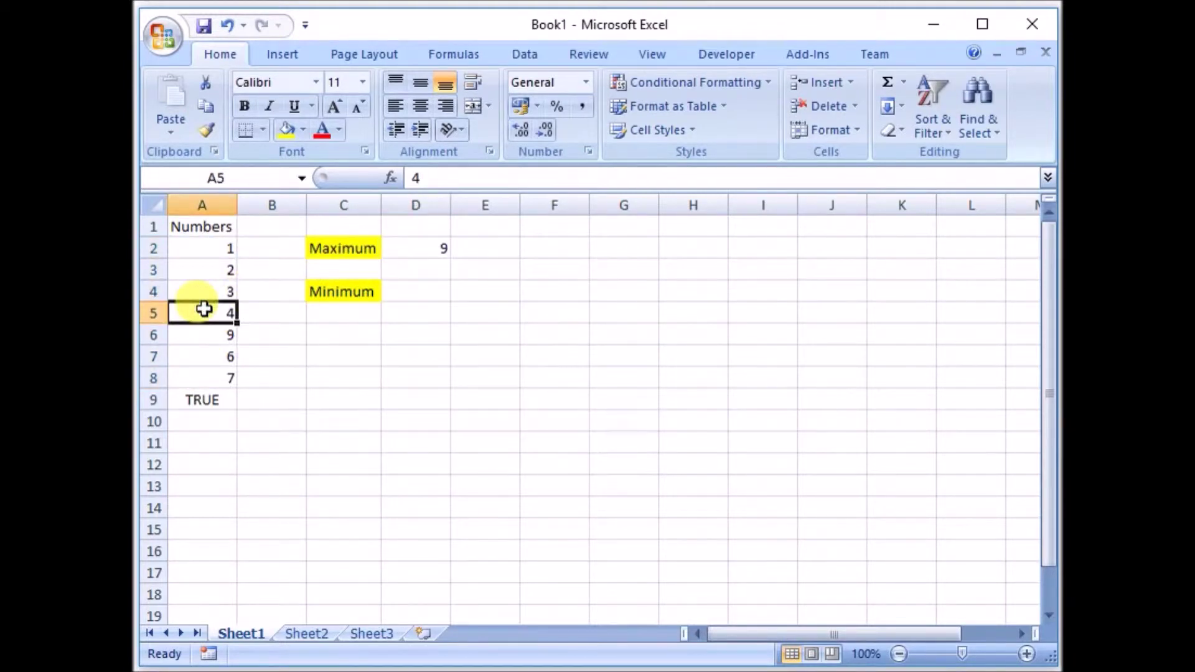
# Enter 12 in A5 and confirm D2's MAX result updates to 12
pyautogui.write('12')
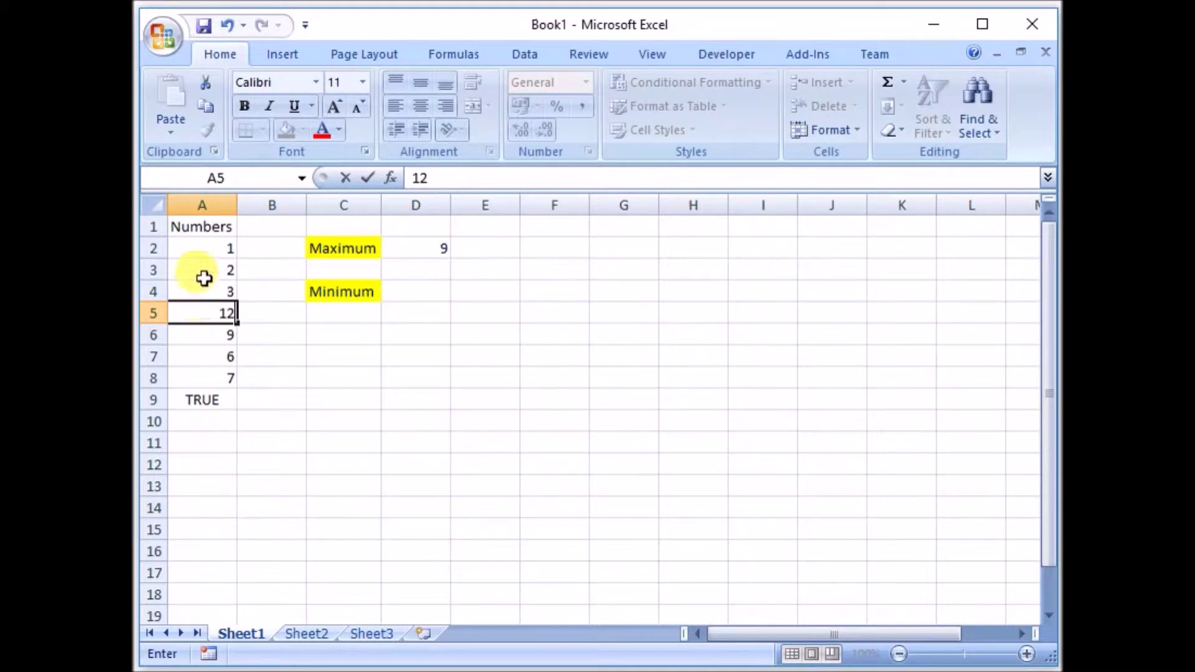
pyautogui.click(203, 271)
pyautogui.click(415, 260)
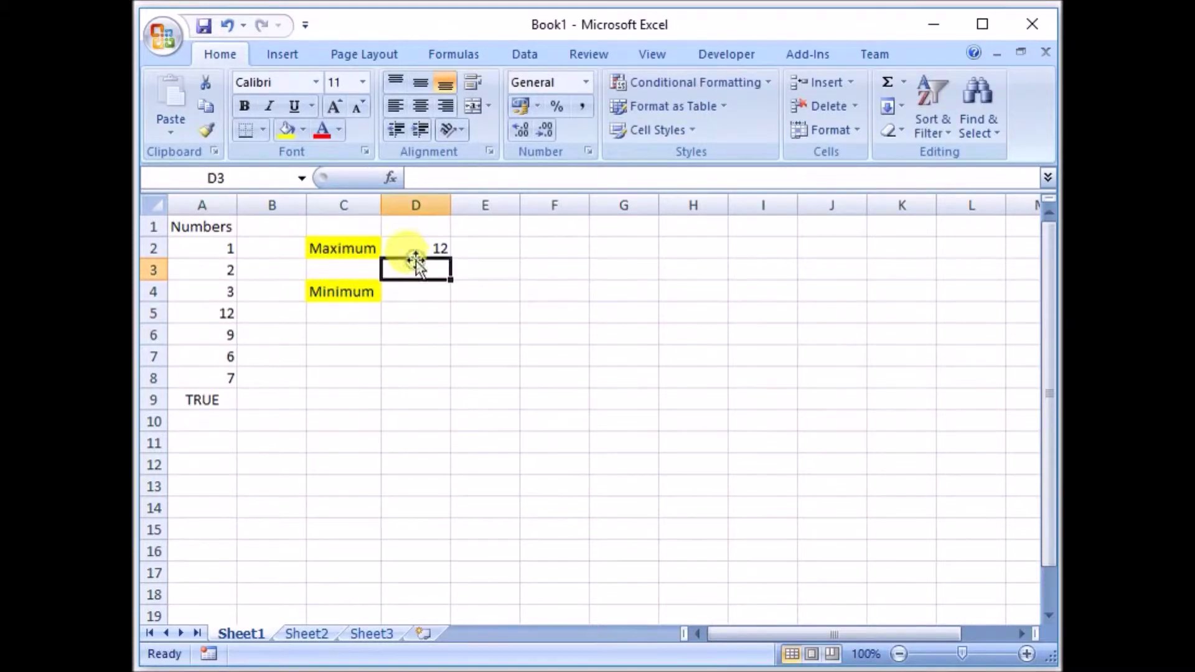
pyautogui.click(402, 242)
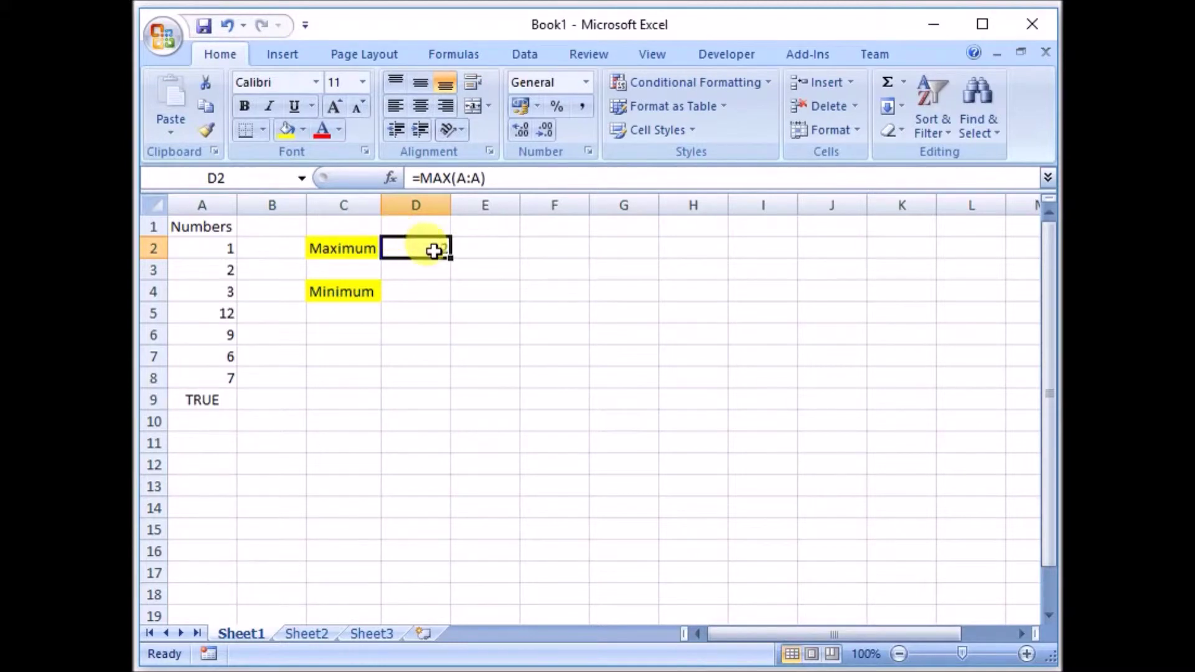
pyautogui.click(349, 248)
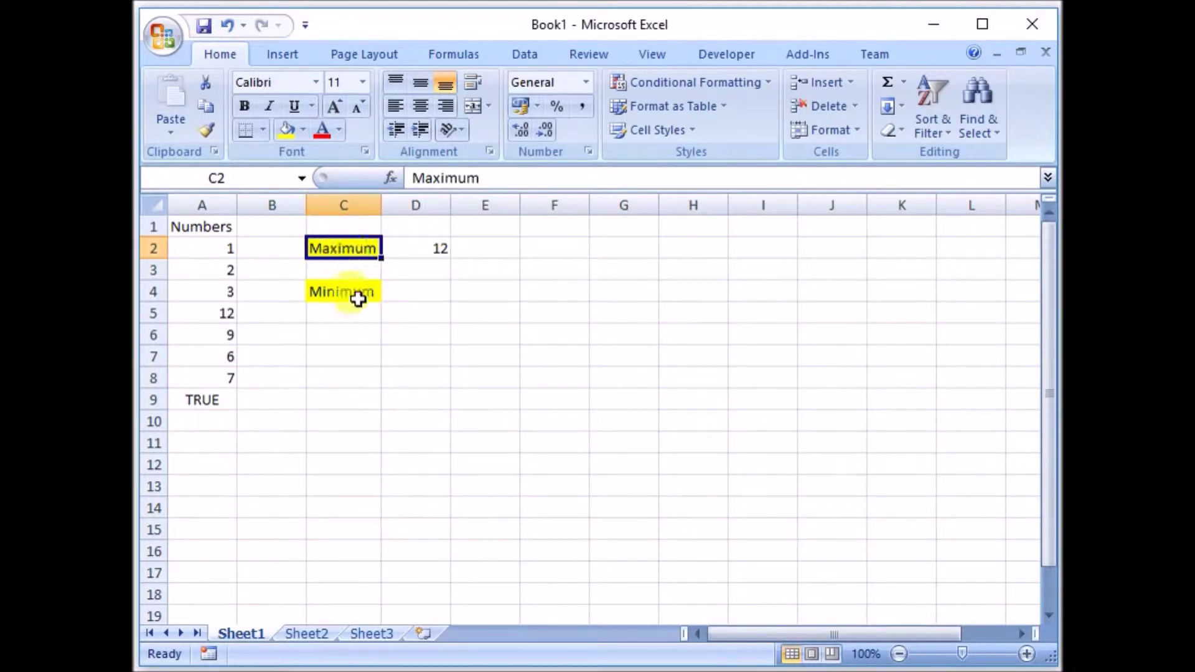
pyautogui.click(424, 295)
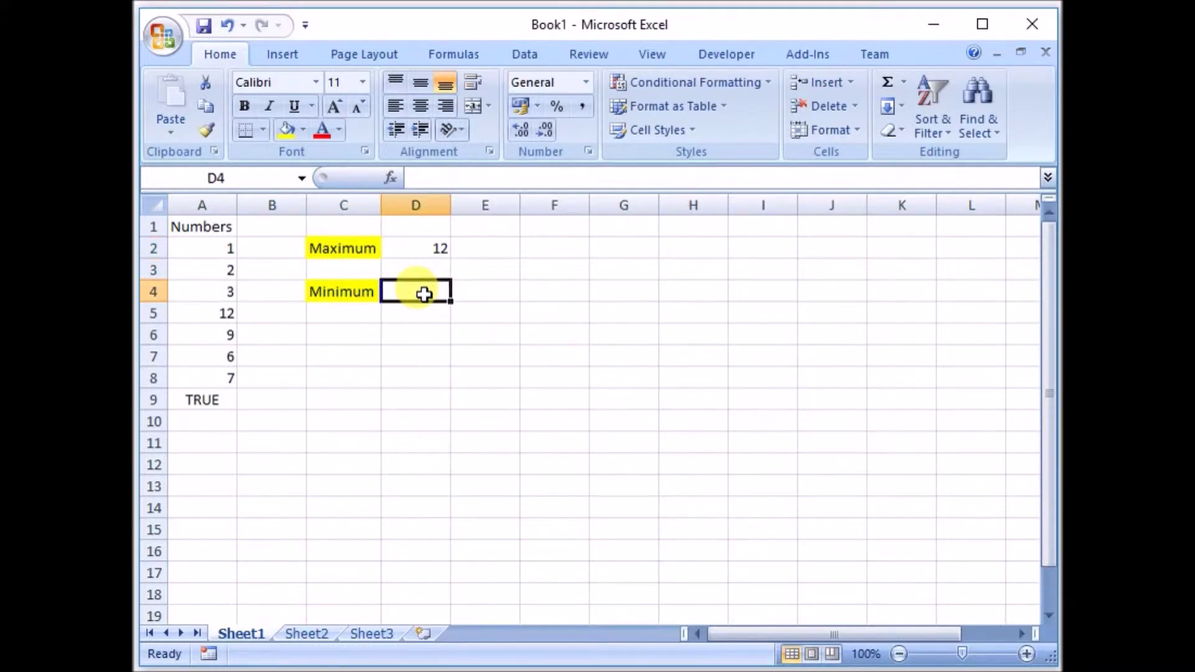
# Enter =MIN(A:A) in D4 beside Minimum, giving 1
pyautogui.write('=')
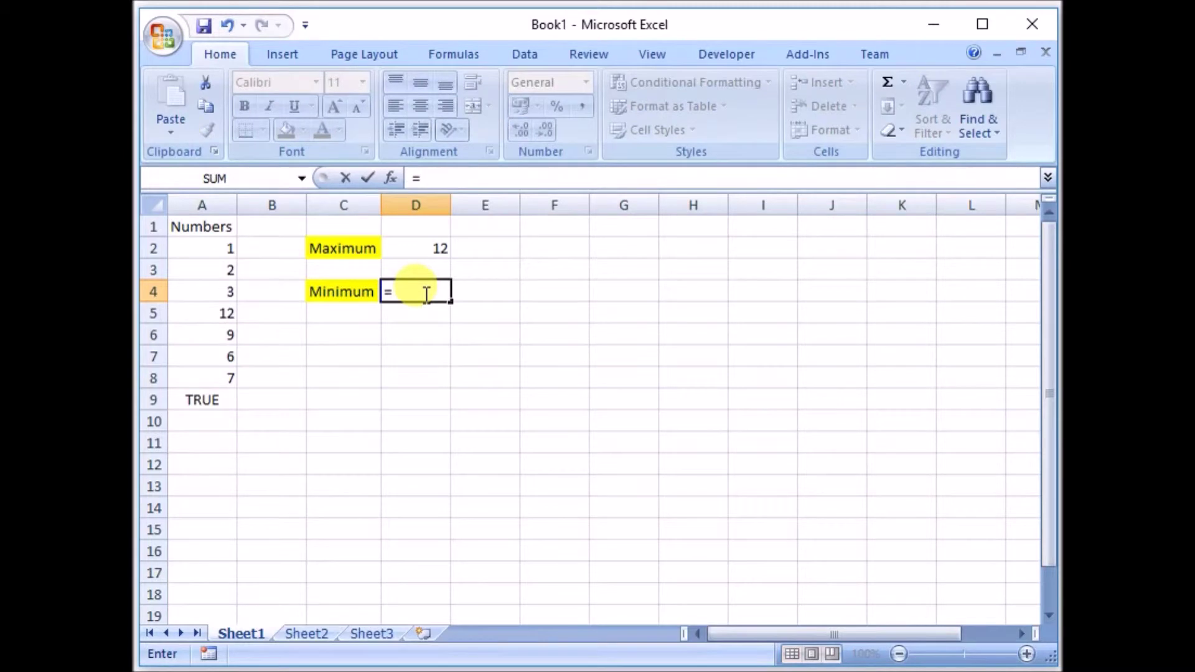
pyautogui.write('min')
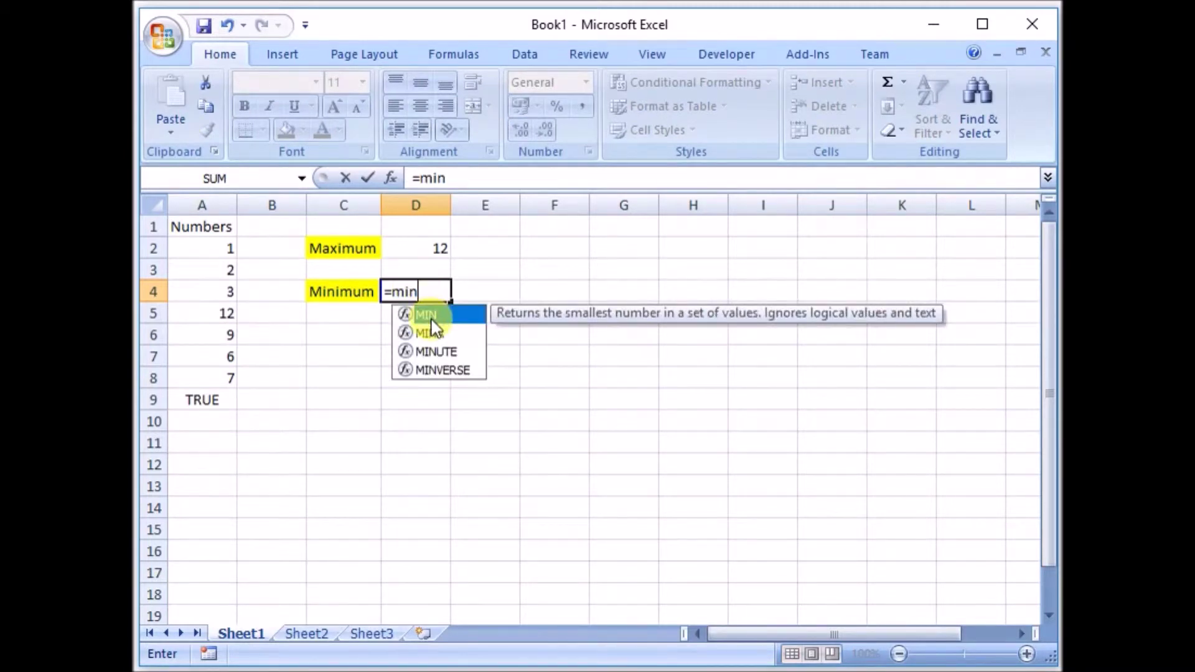
pyautogui.doubleClick(431, 318)
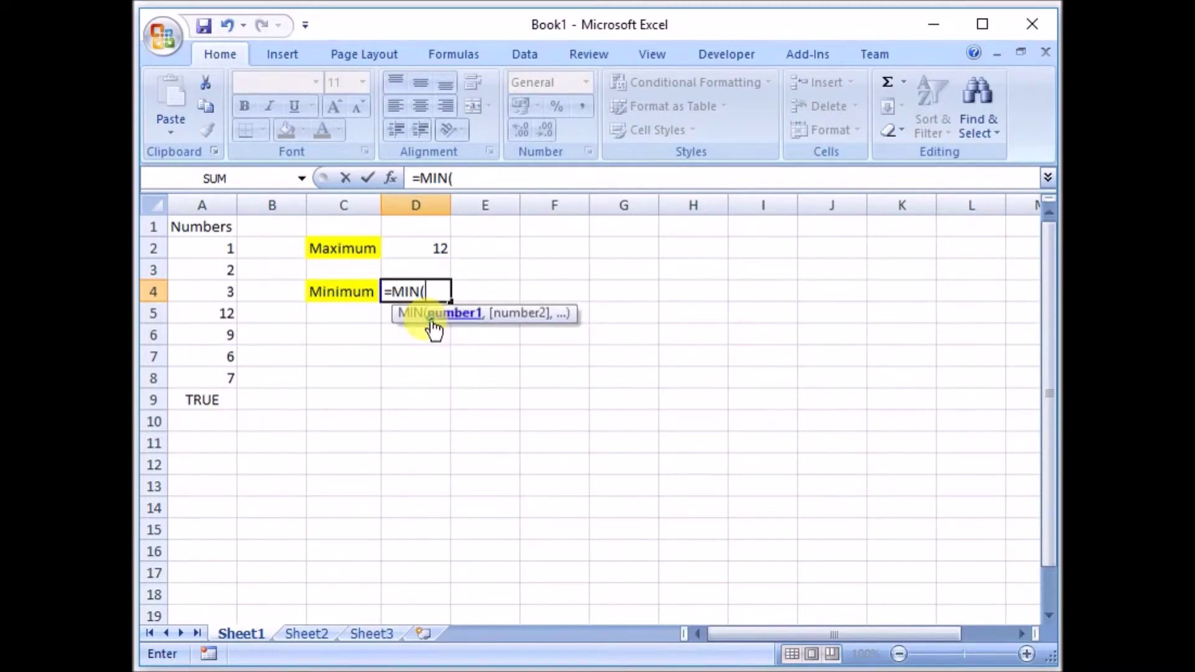
pyautogui.click(218, 203)
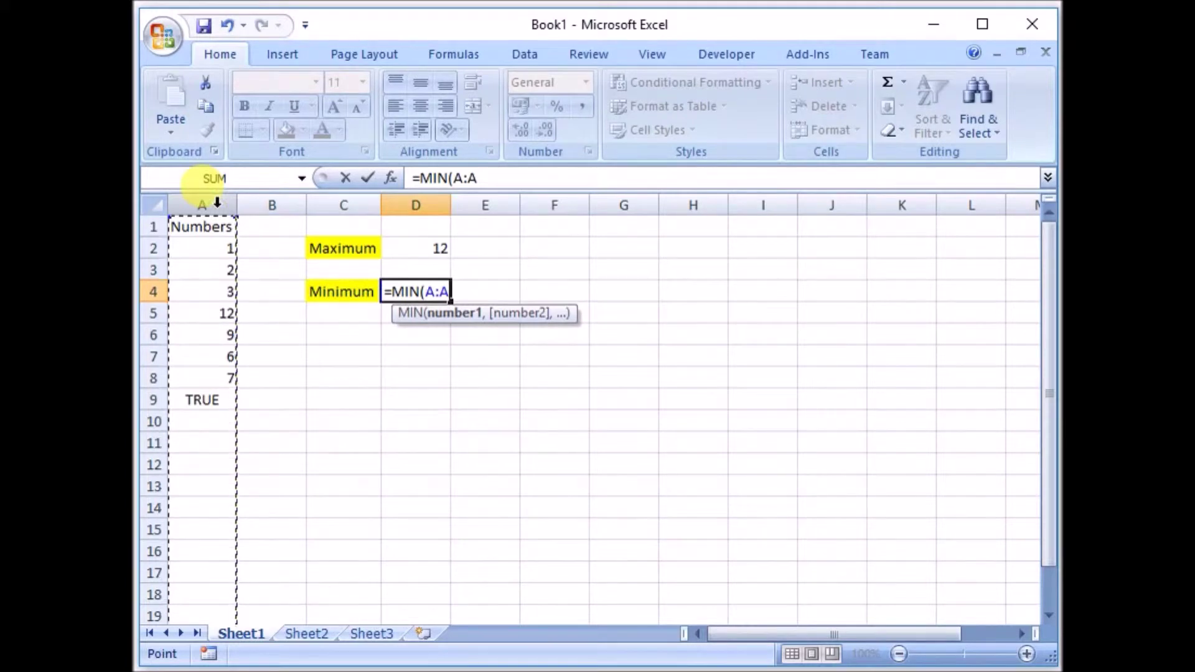
pyautogui.write(')')
pyautogui.press('Return')
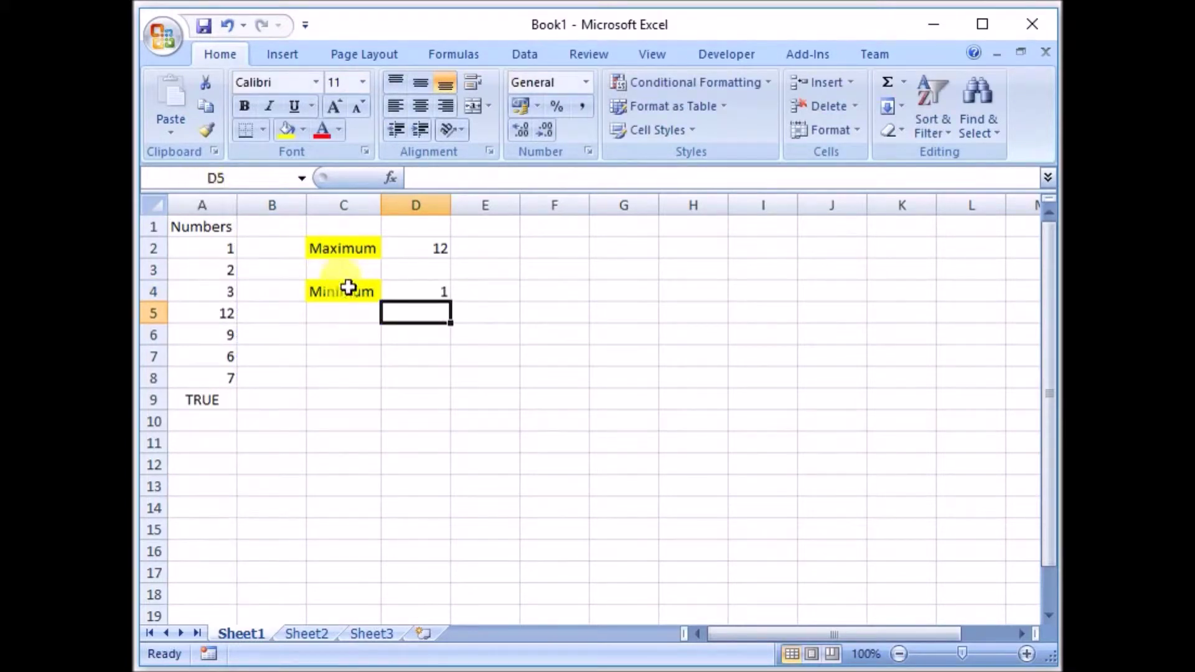
# Review the MIN formula in D4 against the first value in A2
pyautogui.click(439, 278)
pyautogui.click(210, 244)
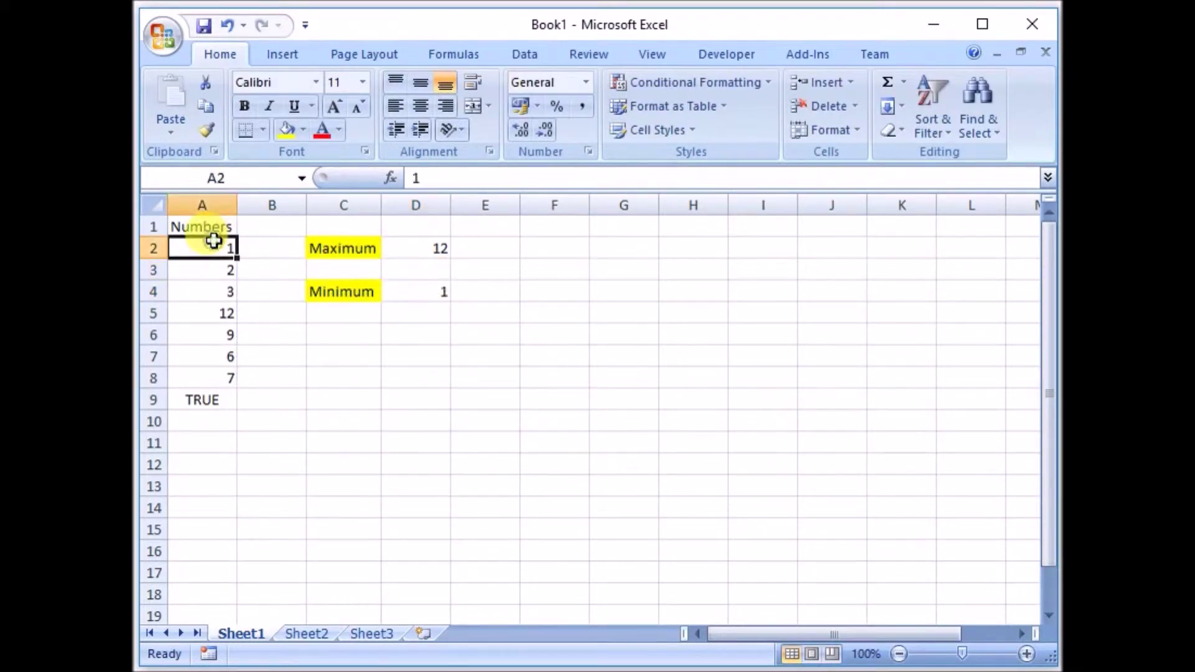
pyautogui.doubleClick(422, 293)
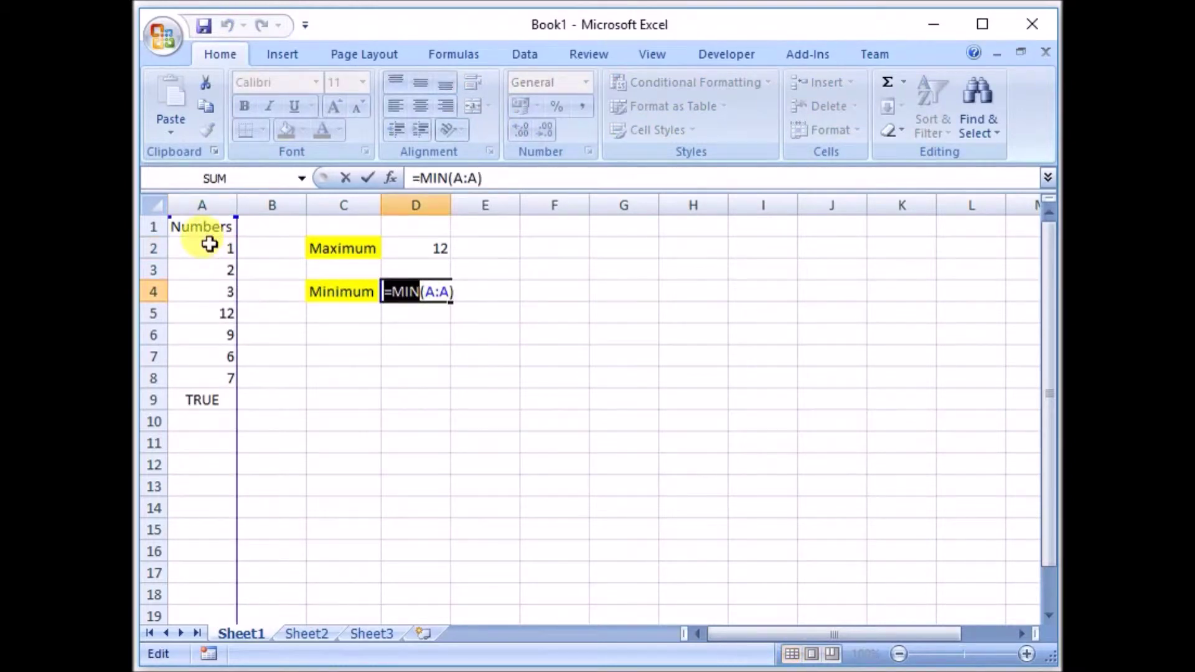
pyautogui.press('Escape')
pyautogui.click(209, 244)
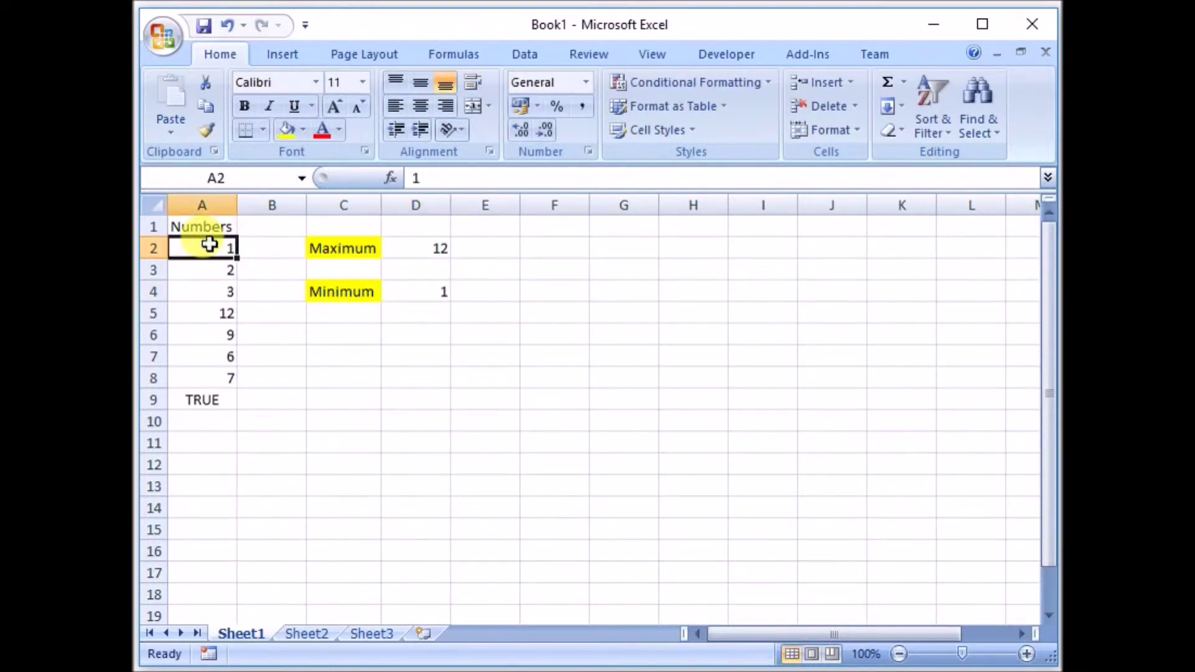
# Replace A2's 1 with 0 and check that D4's minimum now shows 0
pyautogui.write('0')
pyautogui.click(281, 310)
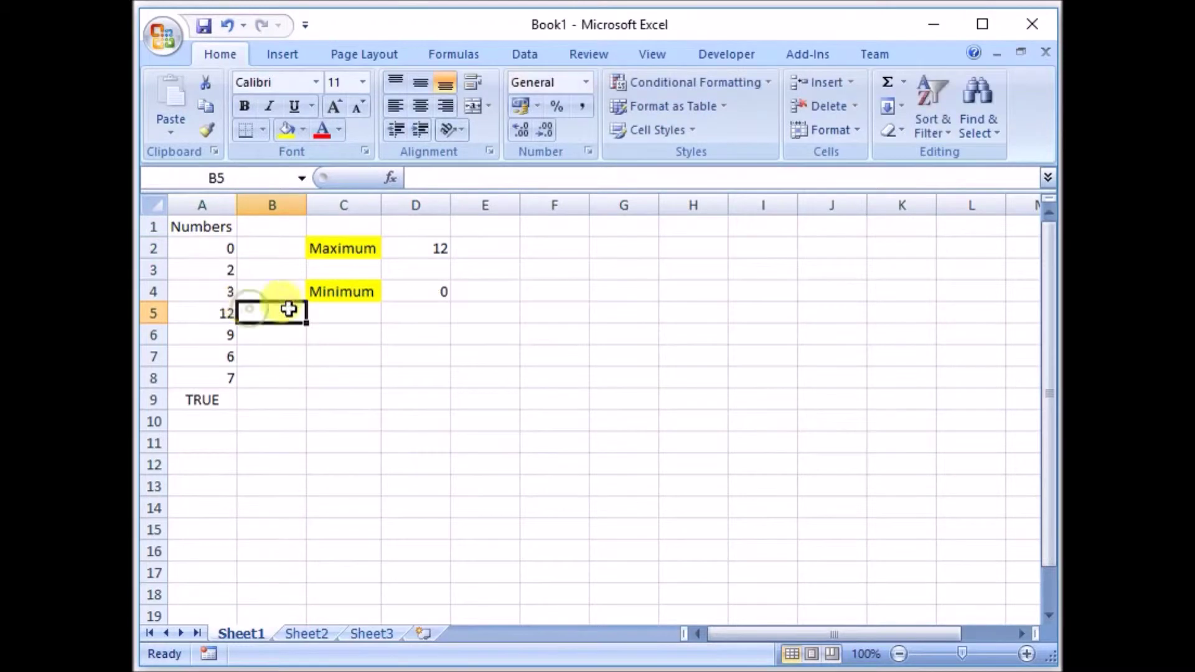
pyautogui.click(405, 274)
pyautogui.click(409, 295)
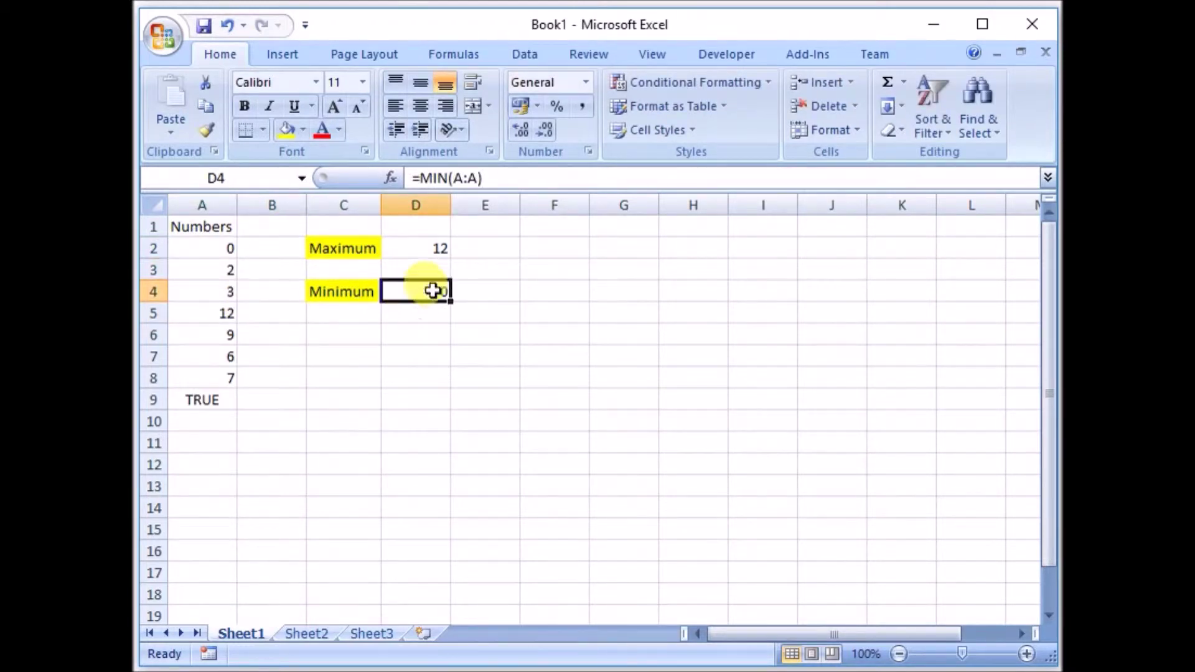
pyautogui.click(331, 249)
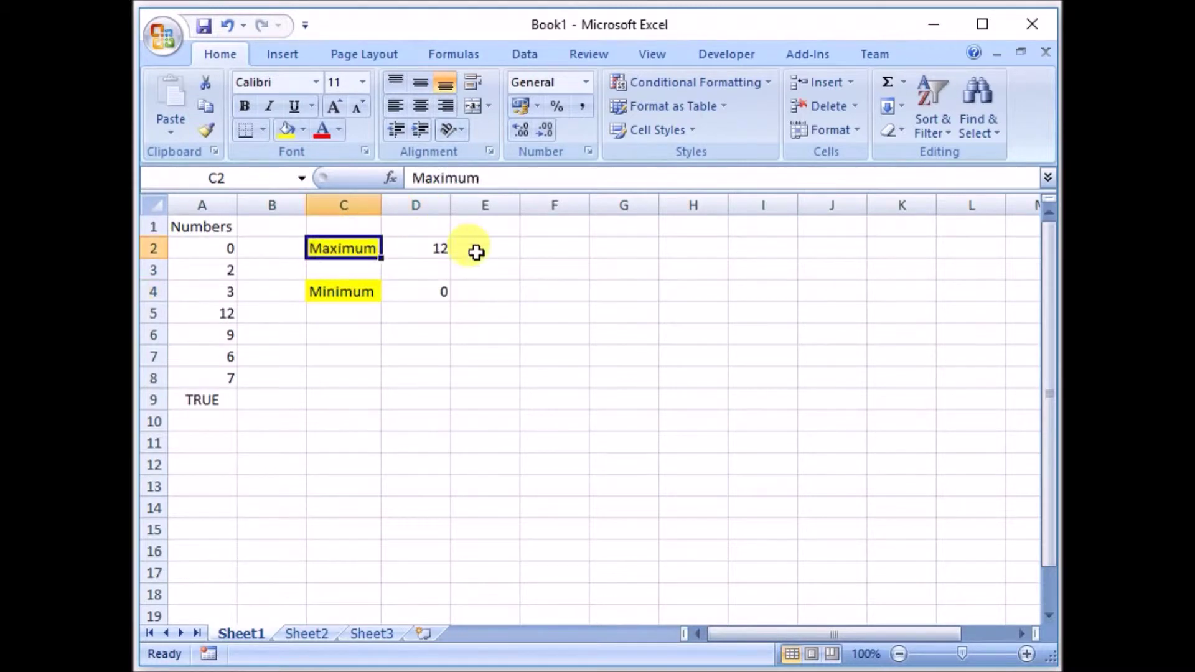
pyautogui.click(476, 252)
# Enter =MAXA(A:A) in E2, which returns 12
pyautogui.write('=max')
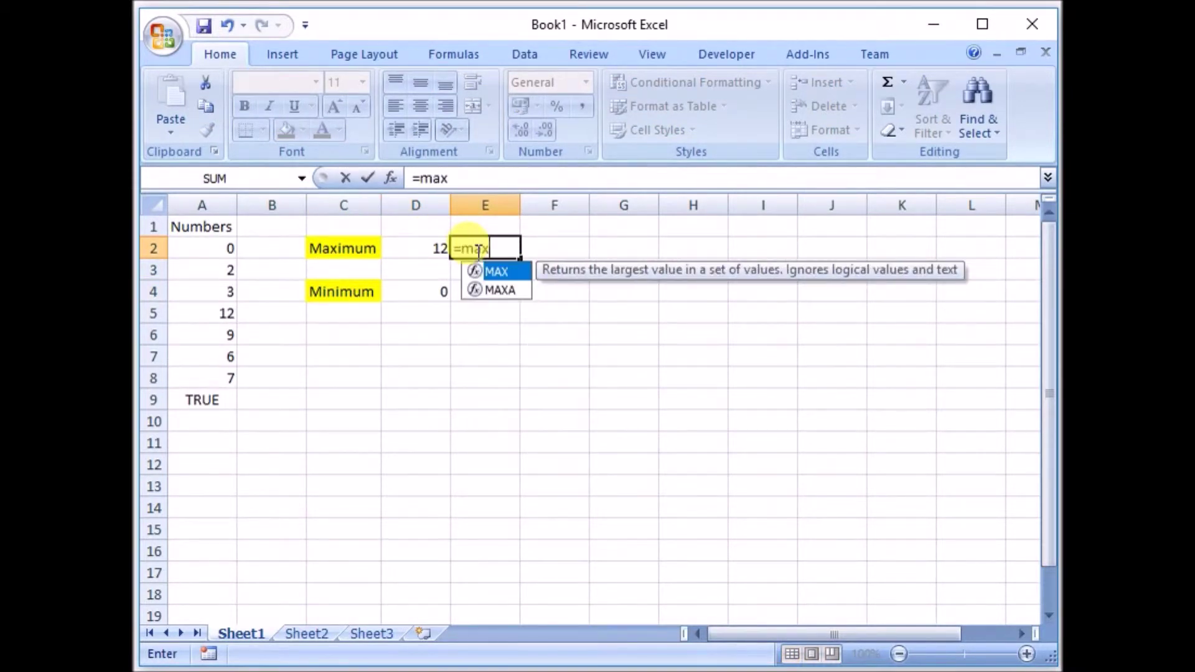
pyautogui.doubleClick(500, 290)
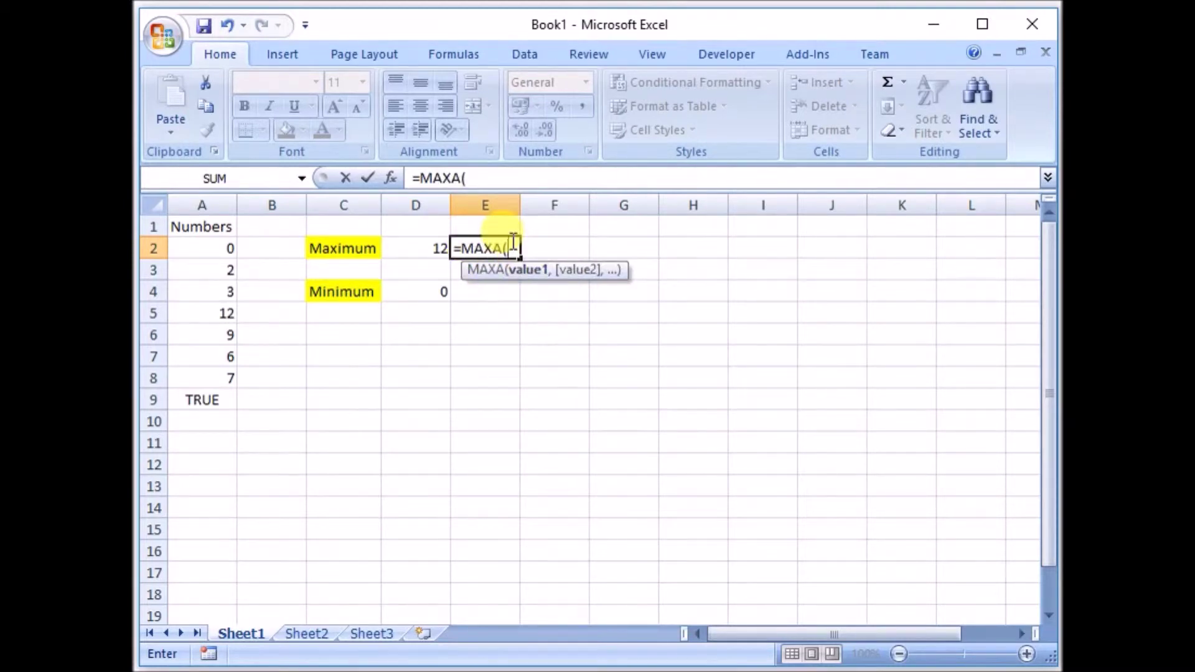
pyautogui.click(198, 203)
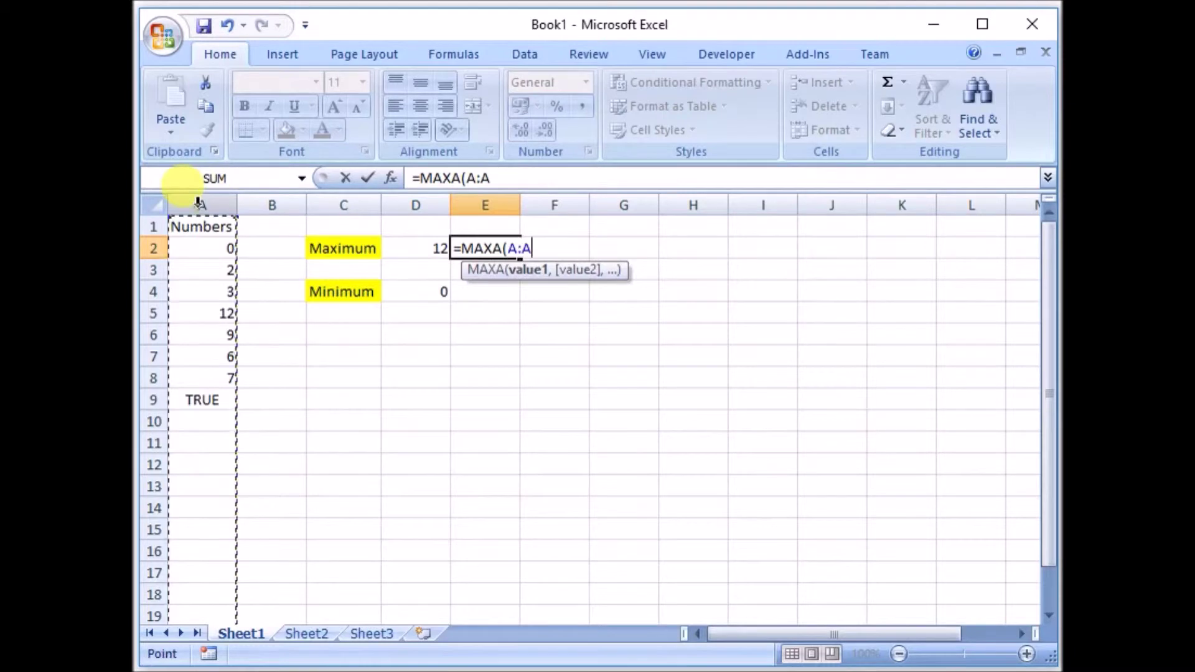
pyautogui.press('Return')
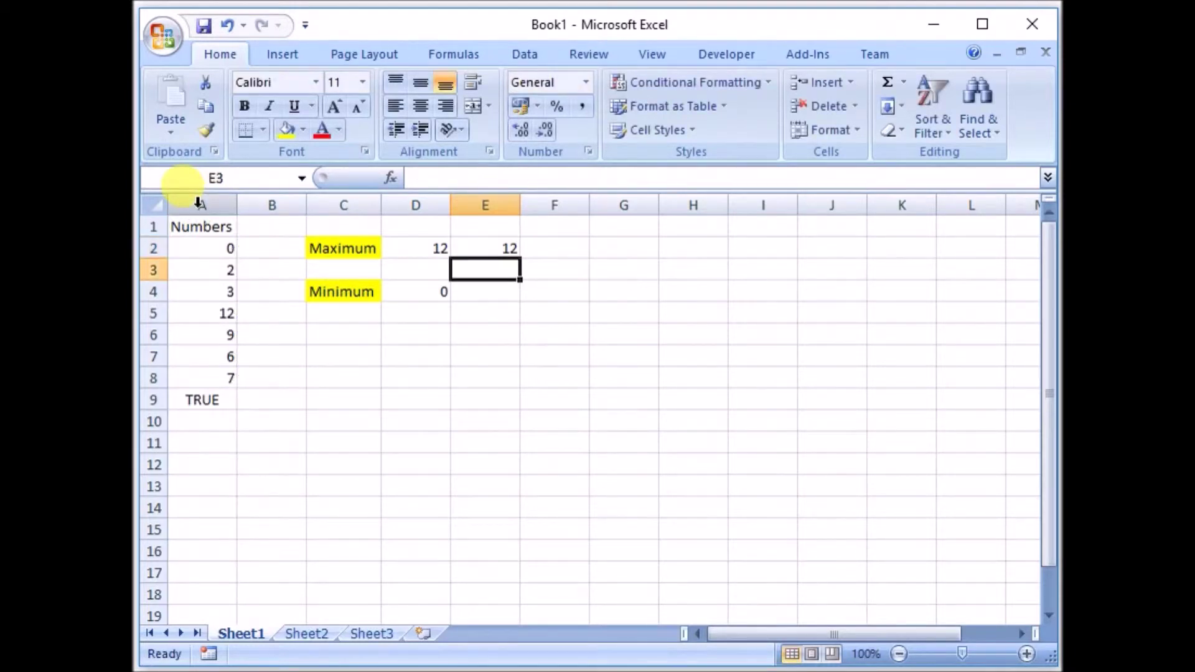
pyautogui.click(495, 246)
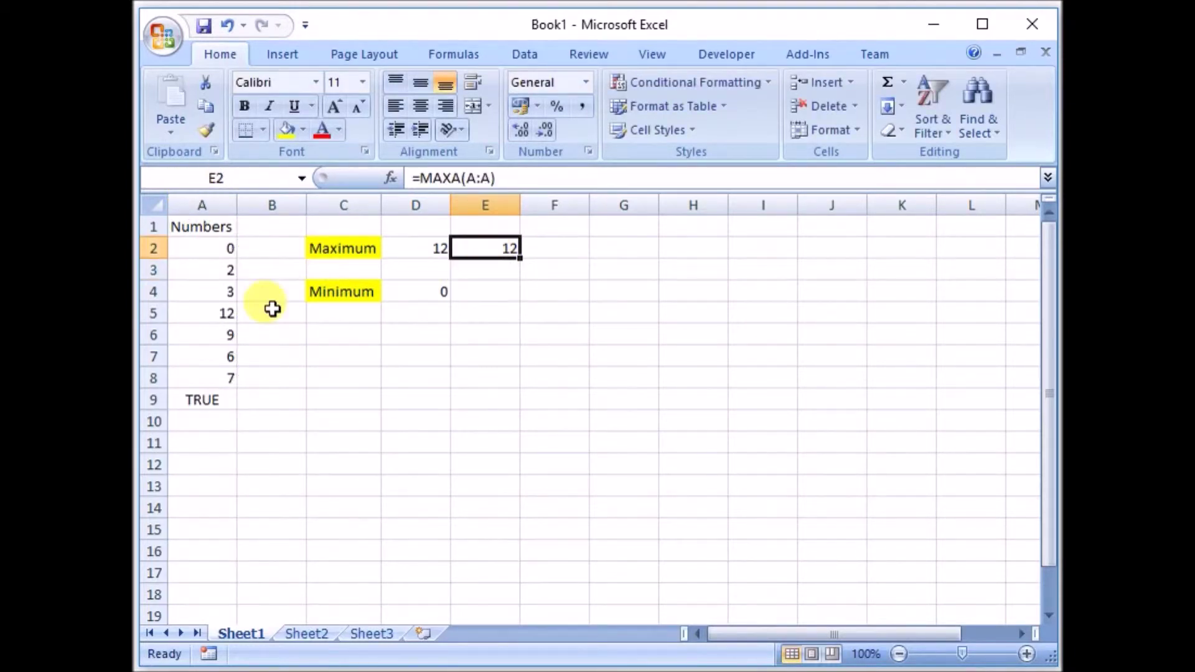
pyautogui.click(352, 248)
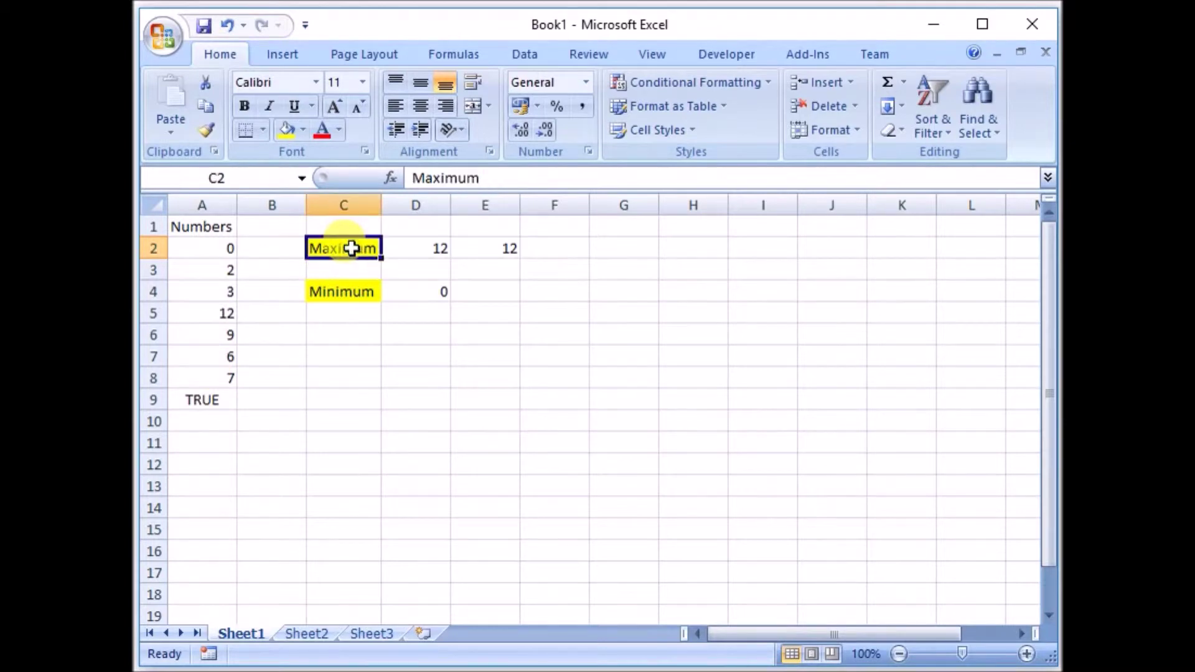
pyautogui.click(416, 248)
pyautogui.click(419, 180)
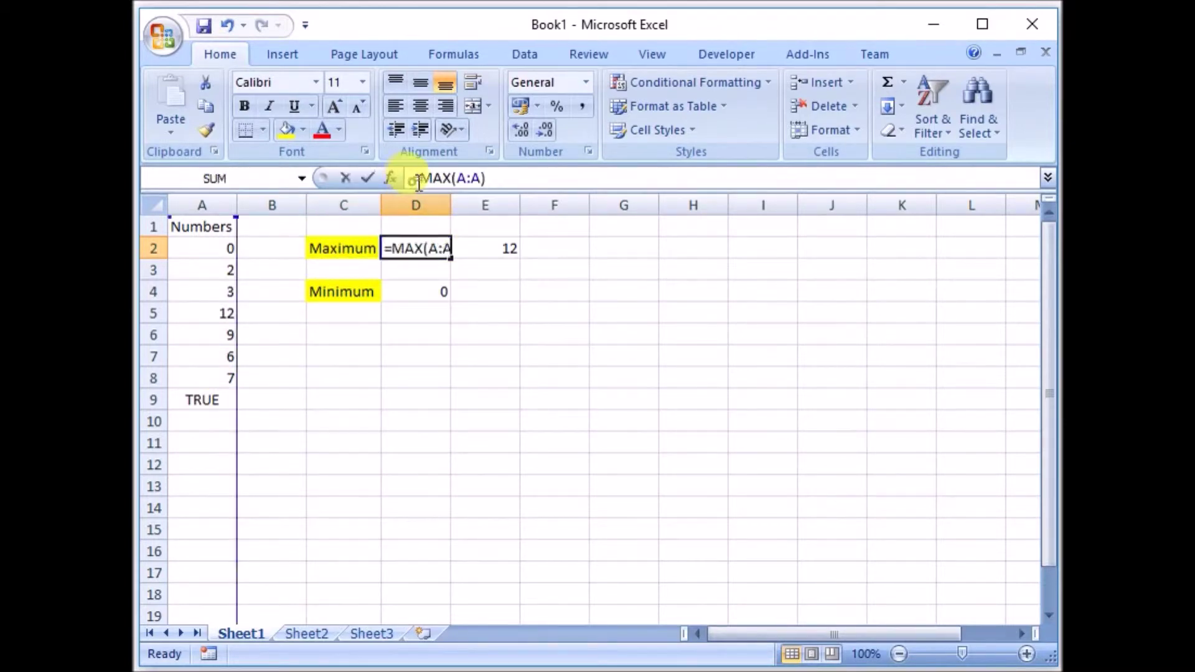
pyautogui.moveTo(419, 180); pyautogui.dragTo(516, 187)
pyautogui.press('Escape')
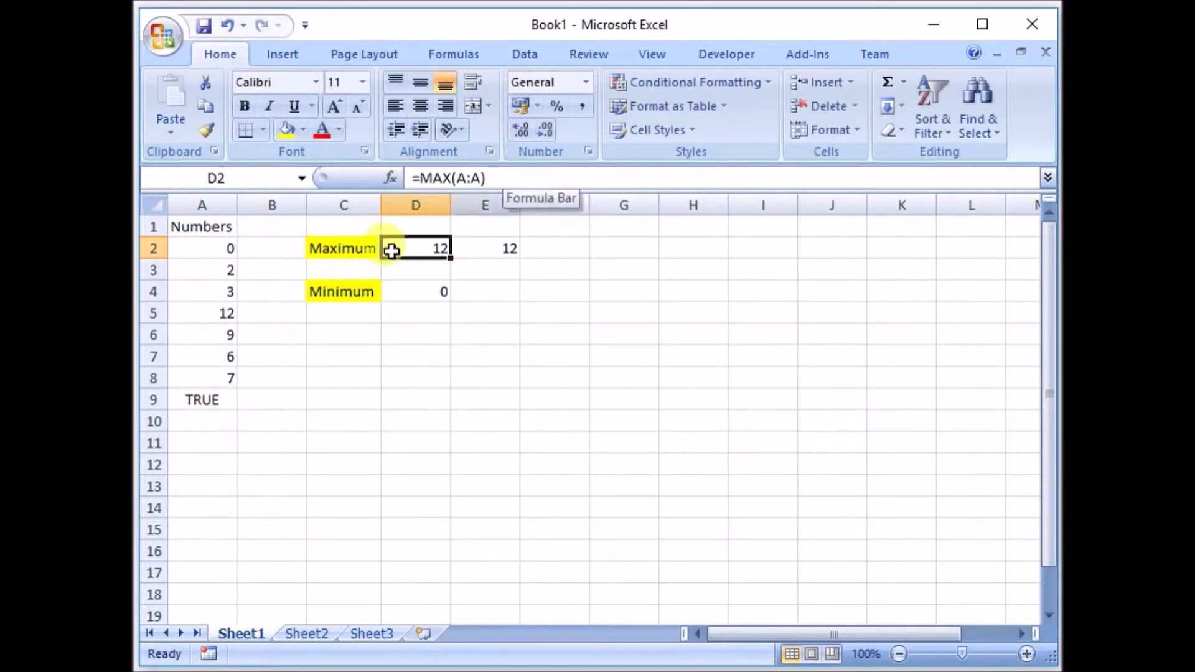
pyautogui.click(222, 398)
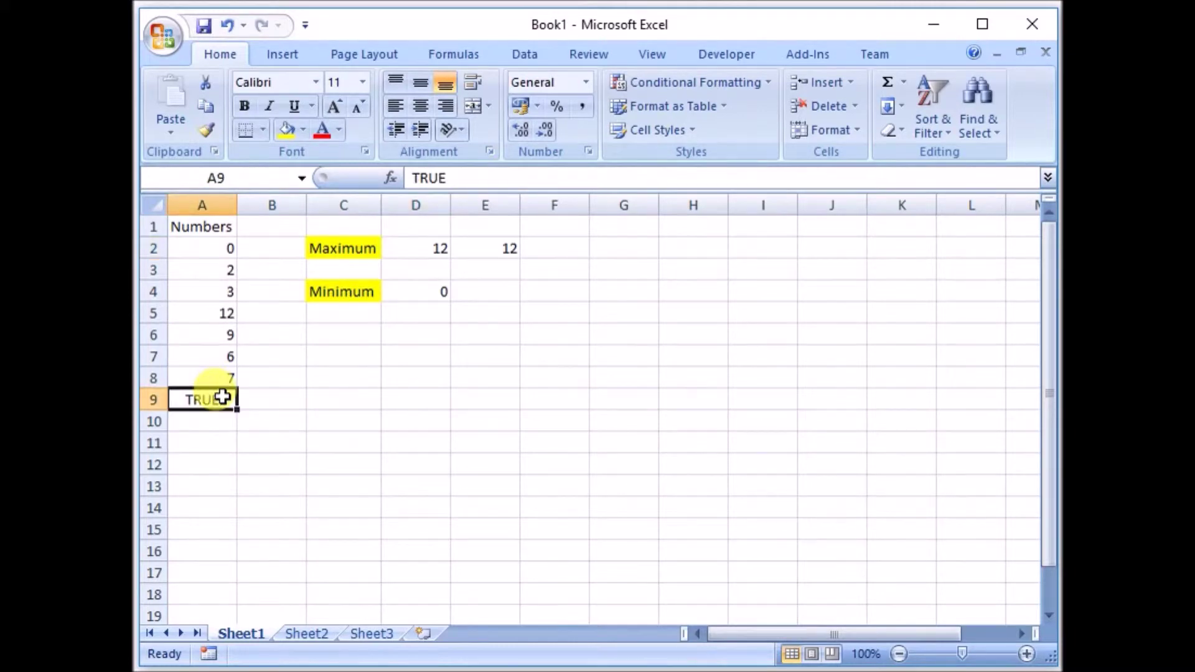
pyautogui.moveTo(208, 247); pyautogui.dragTo(210, 372)
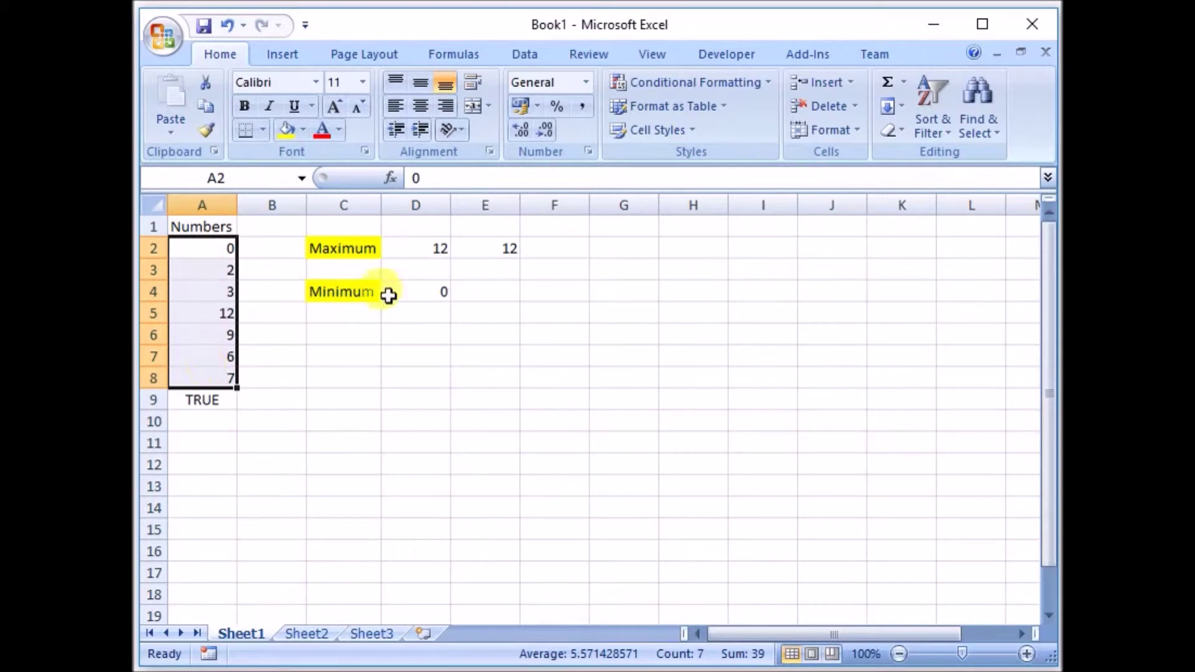
pyautogui.click(418, 249)
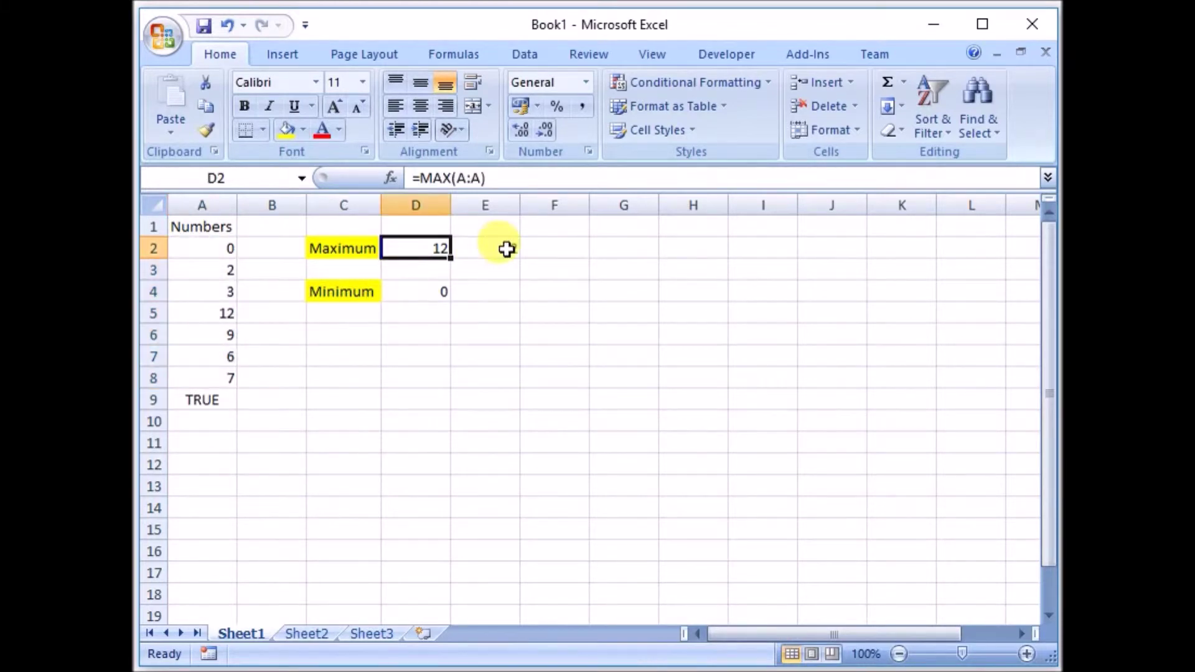
pyautogui.click(506, 246)
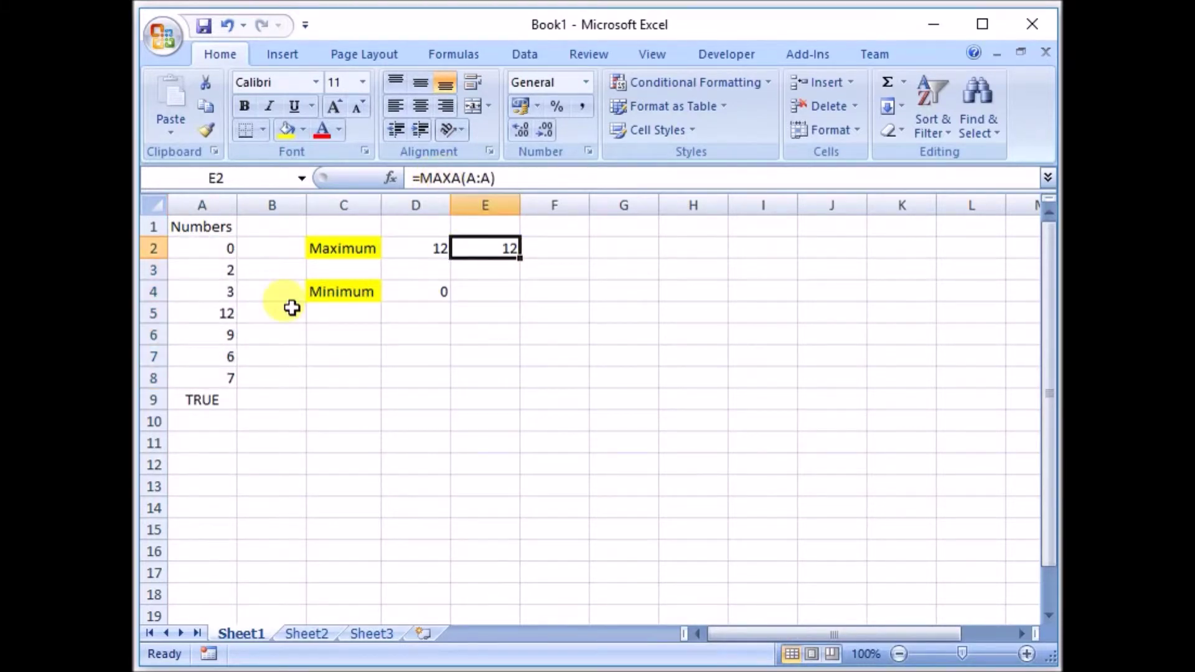
pyautogui.moveTo(198, 401); pyautogui.dragTo(212, 257)
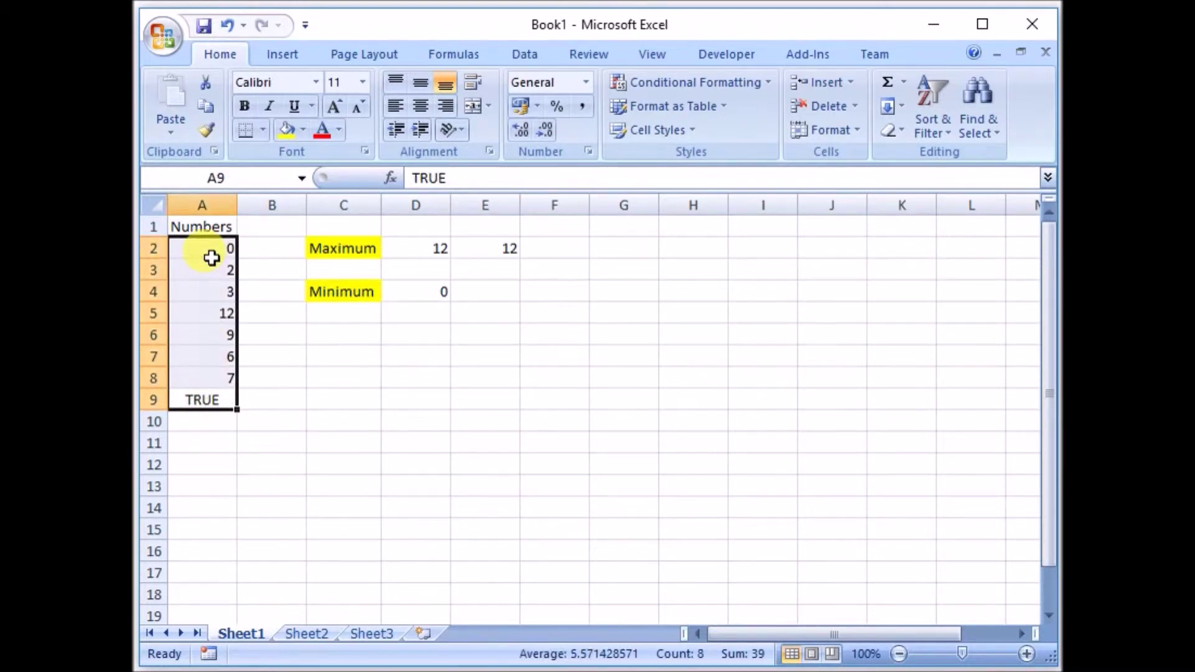
pyautogui.click(215, 267)
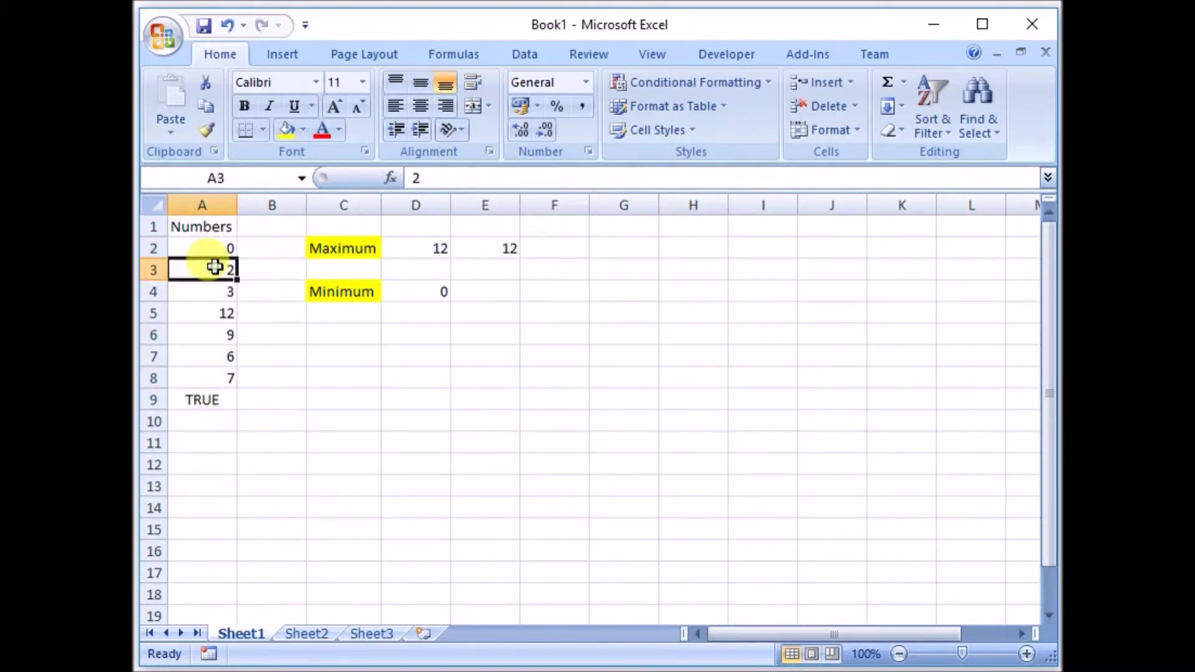
# Clear A3 through A8 and compare MAX (0) in D2 with MAXA (1) in E2
pyautogui.moveTo(215, 267); pyautogui.dragTo(219, 367)
pyautogui.press('Delete')
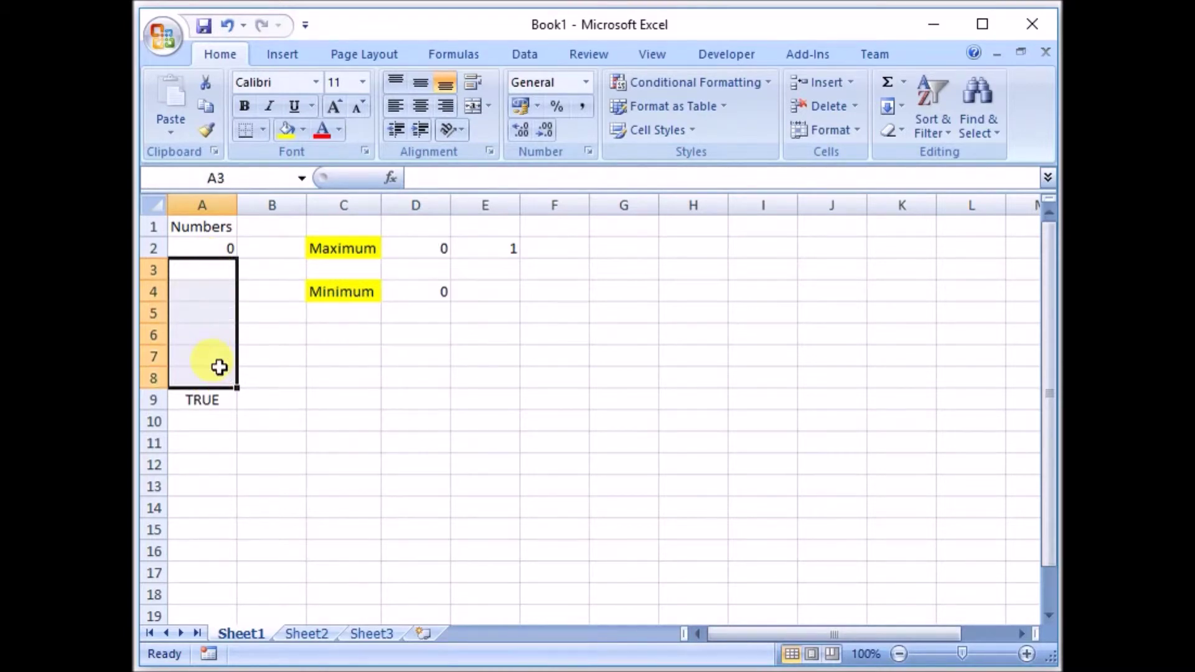
pyautogui.click(340, 251)
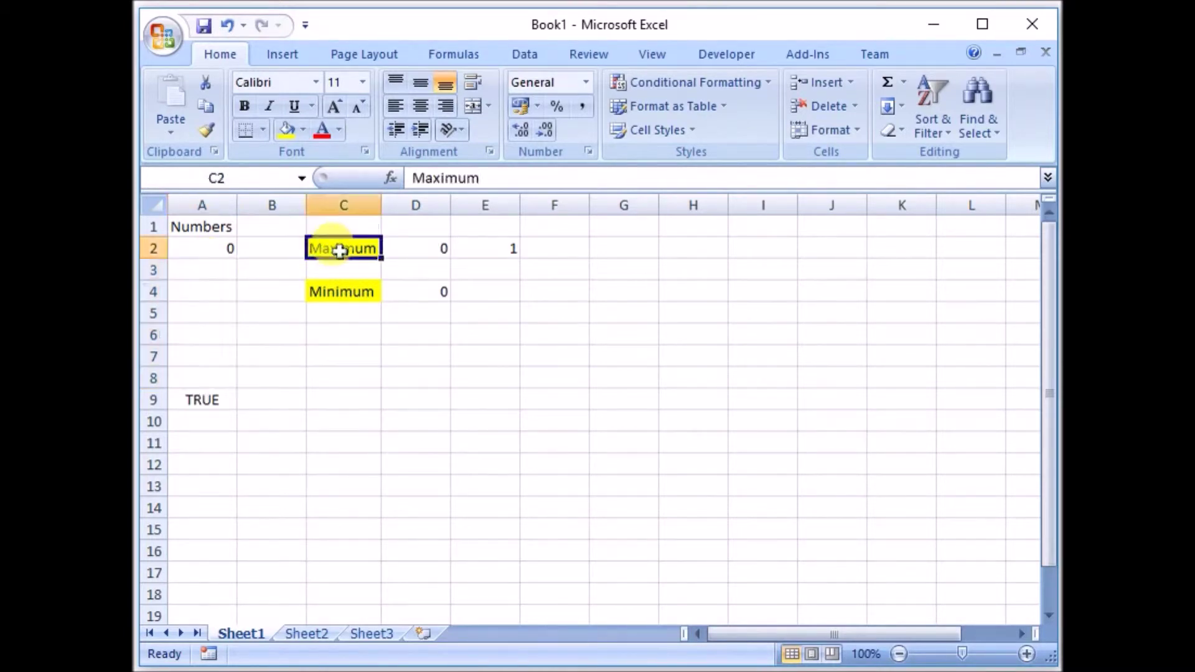
pyautogui.click(419, 247)
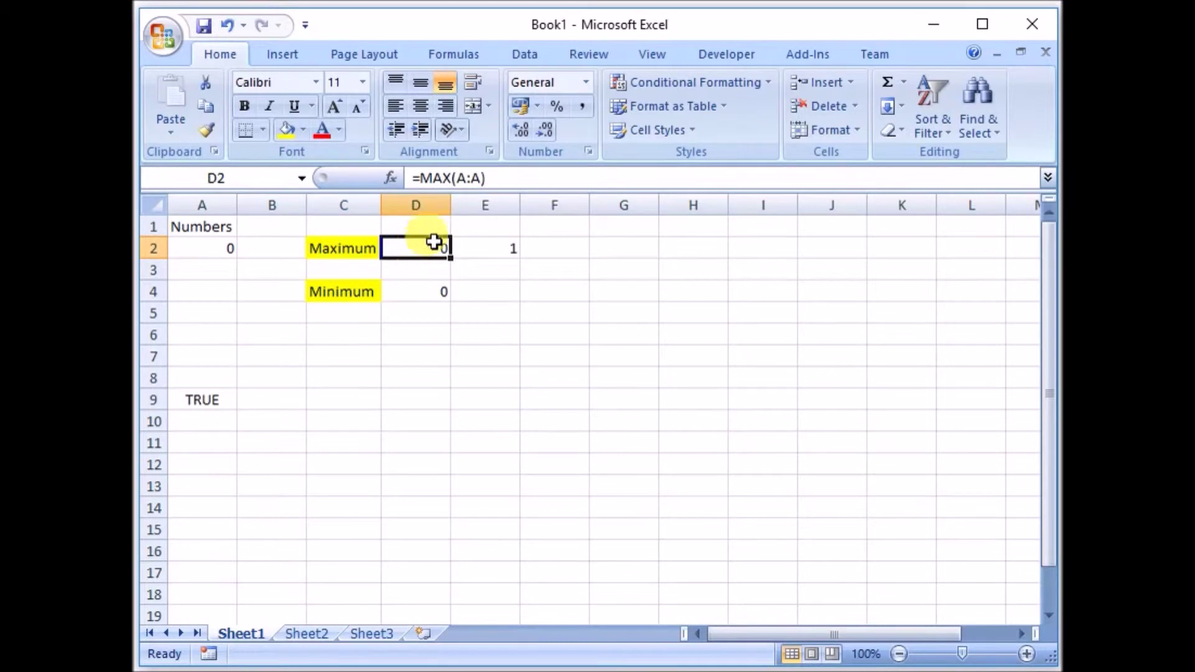
pyautogui.moveTo(225, 248); pyautogui.dragTo(218, 352)
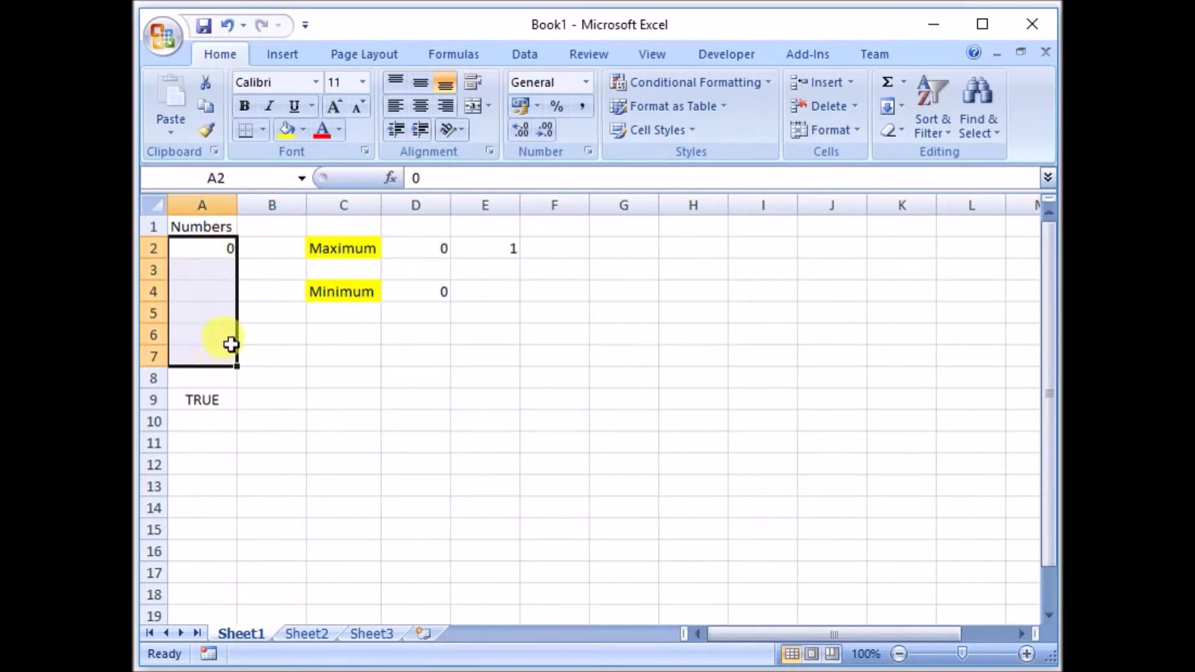
pyautogui.click(417, 241)
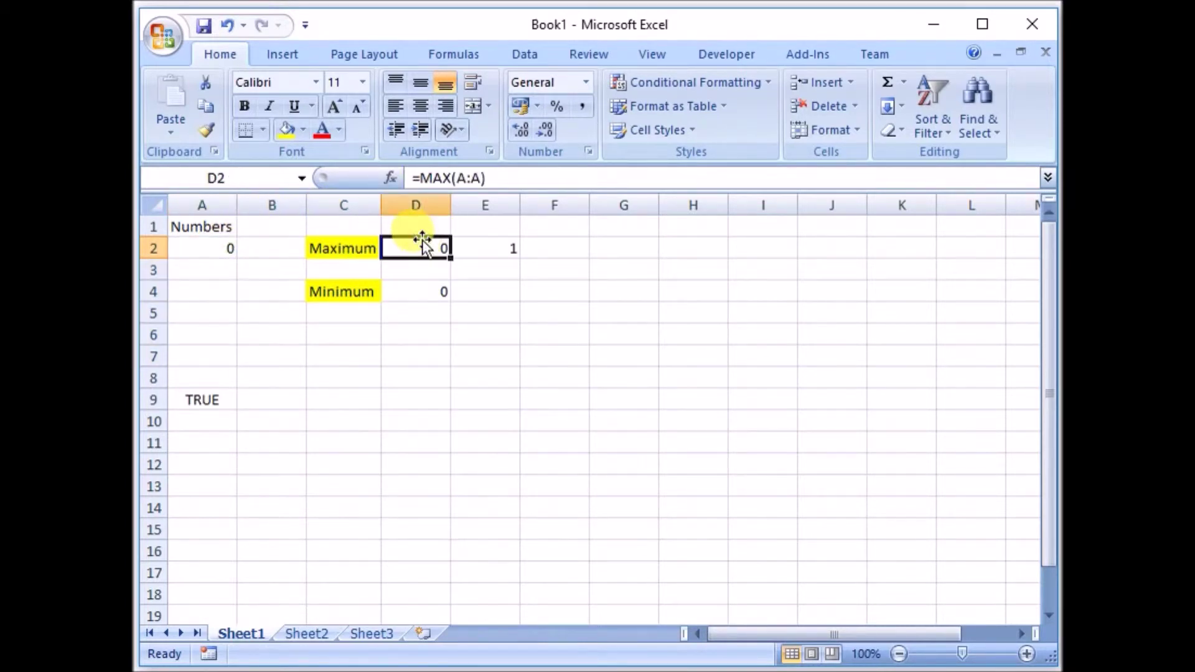
pyautogui.click(496, 252)
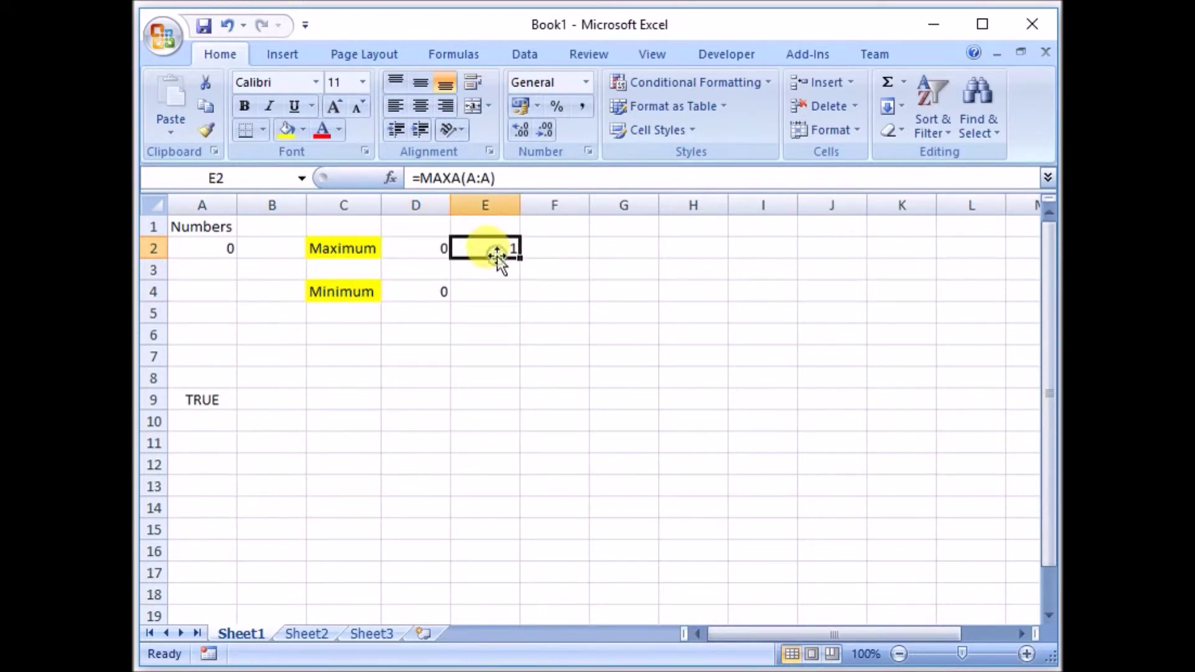
pyautogui.click(212, 400)
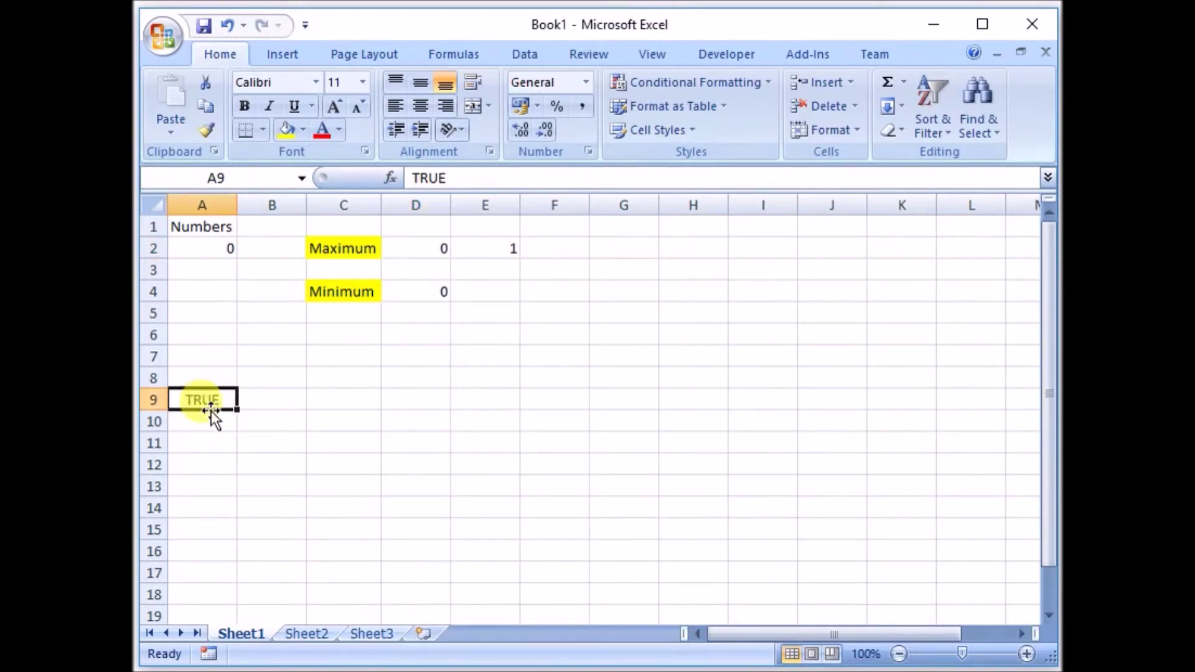
# Enter 1 in B9 and 0 in B10 beside the TRUE entry
pyautogui.click(251, 403)
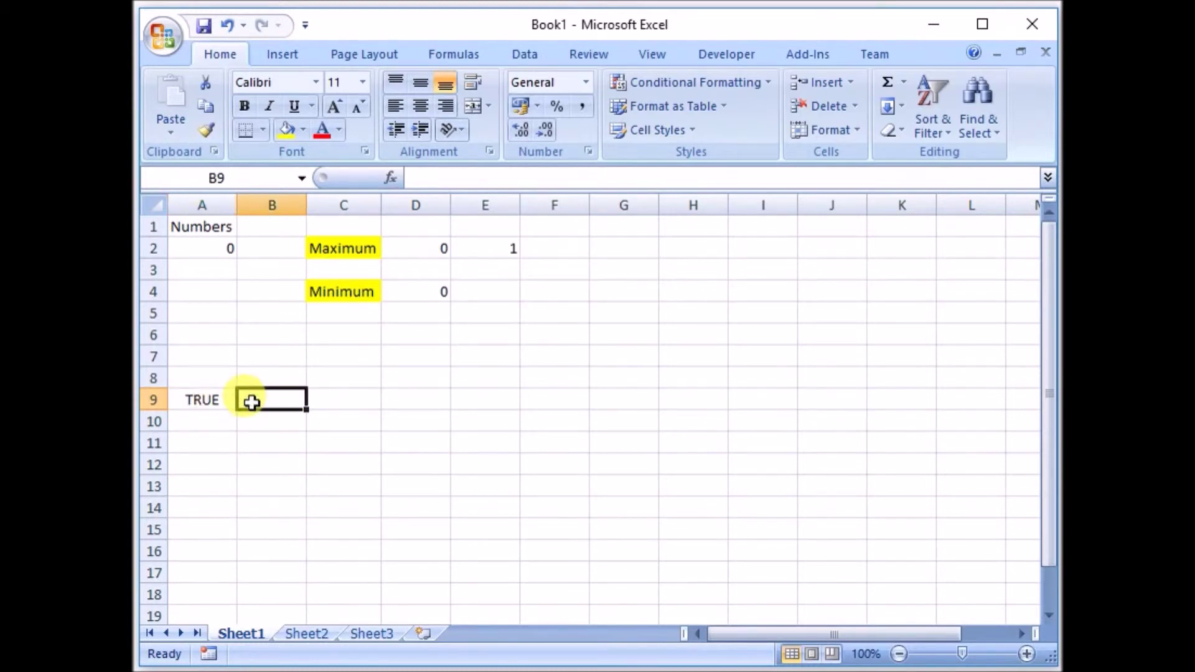
pyautogui.write('1')
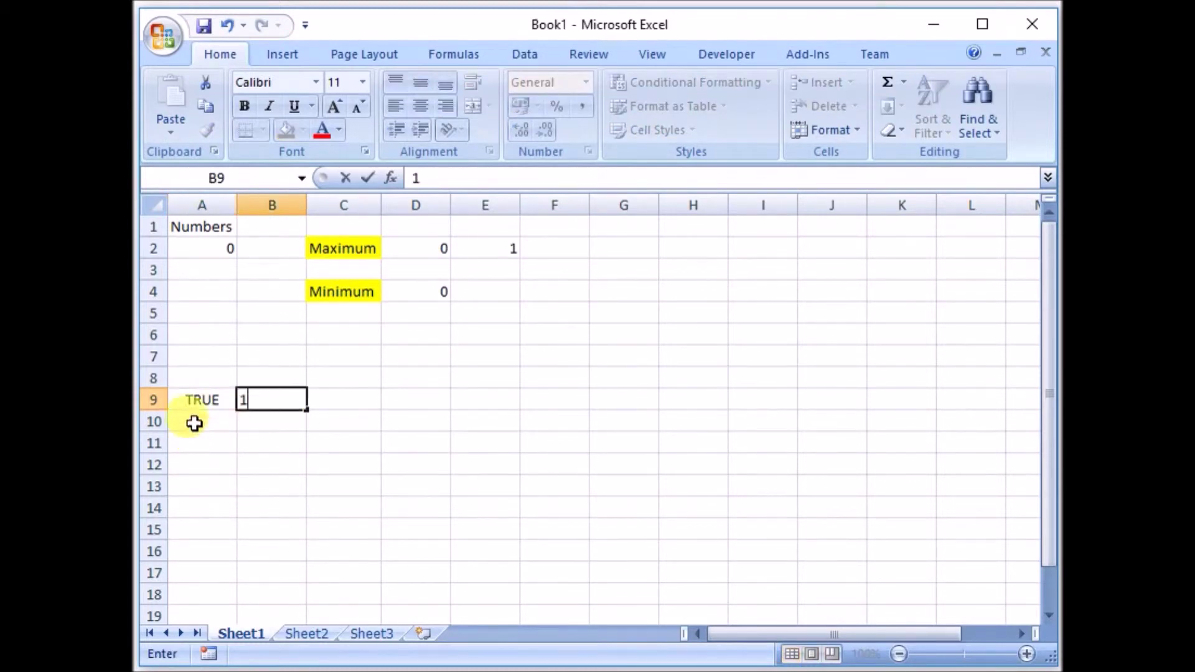
pyautogui.click(194, 424)
pyautogui.click(262, 423)
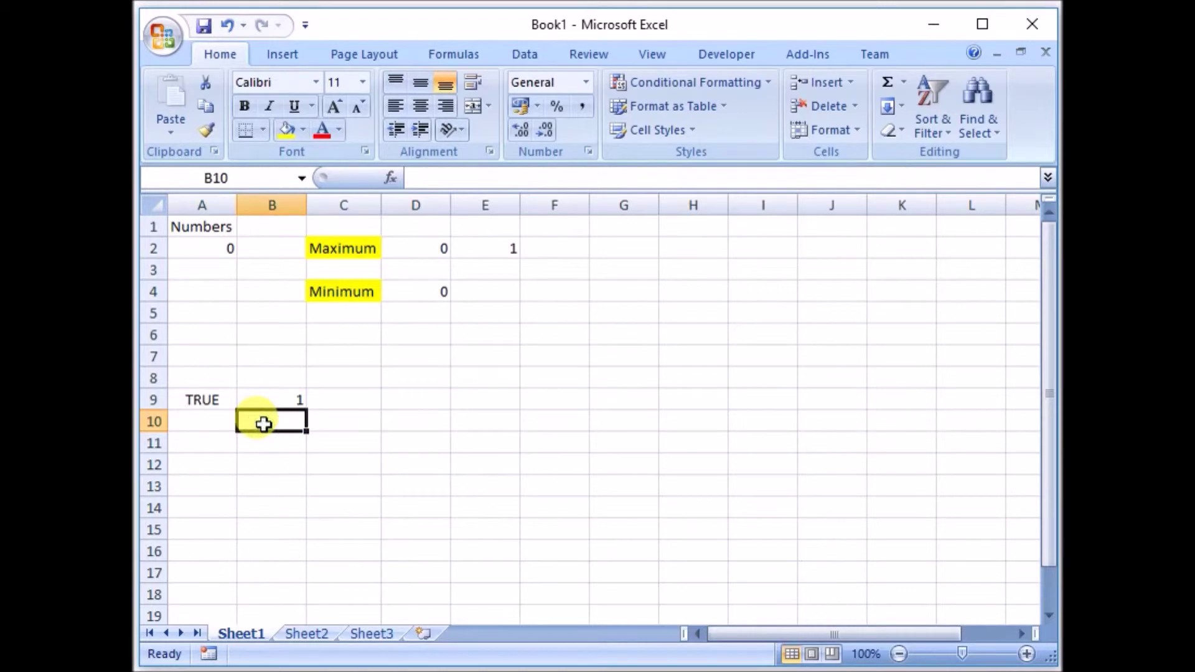
pyautogui.write('0')
pyautogui.press('Return')
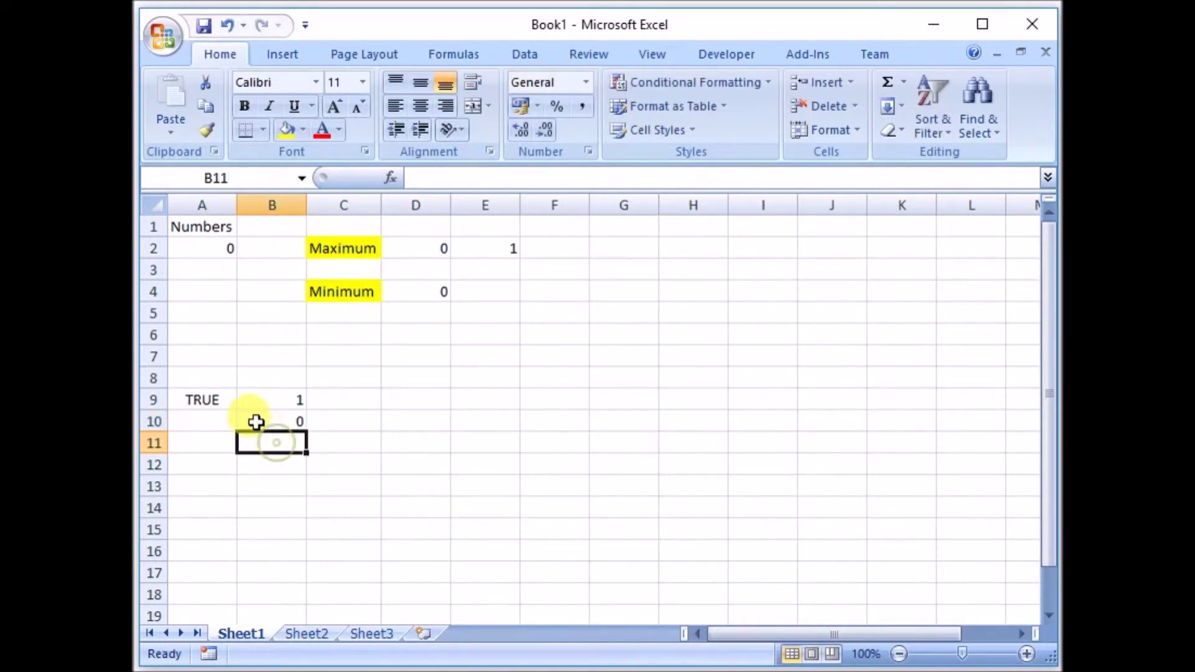
# Recheck the MAXA result against column A's entries down to TRUE
pyautogui.moveTo(192, 396); pyautogui.dragTo(200, 249)
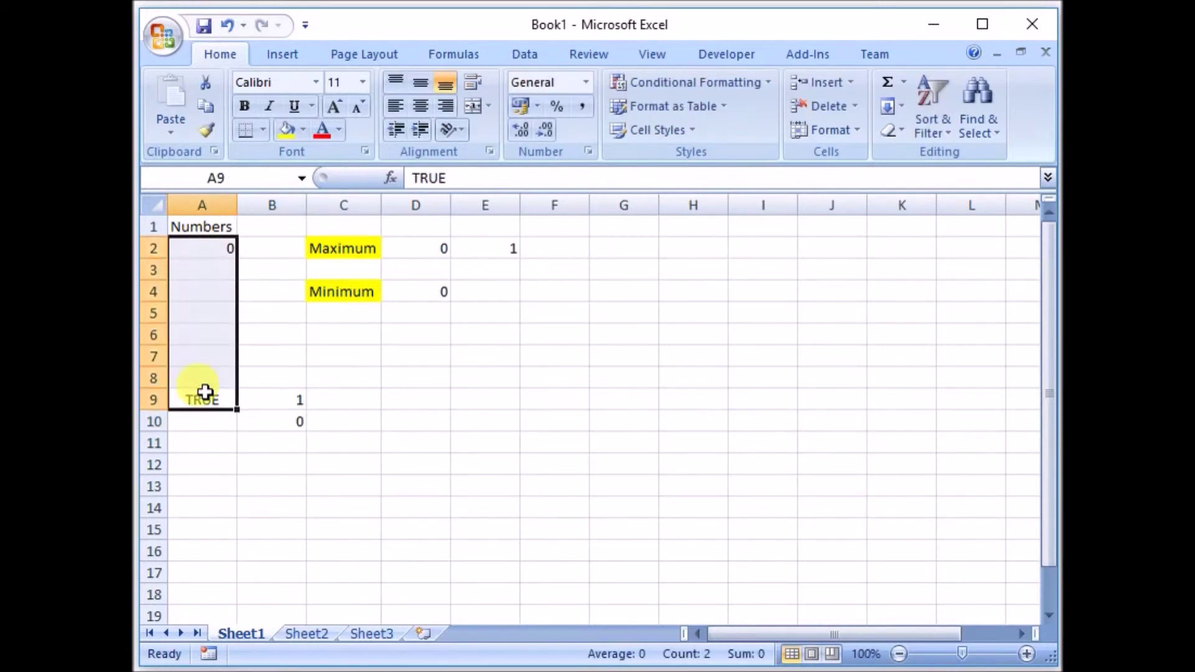
pyautogui.click(494, 245)
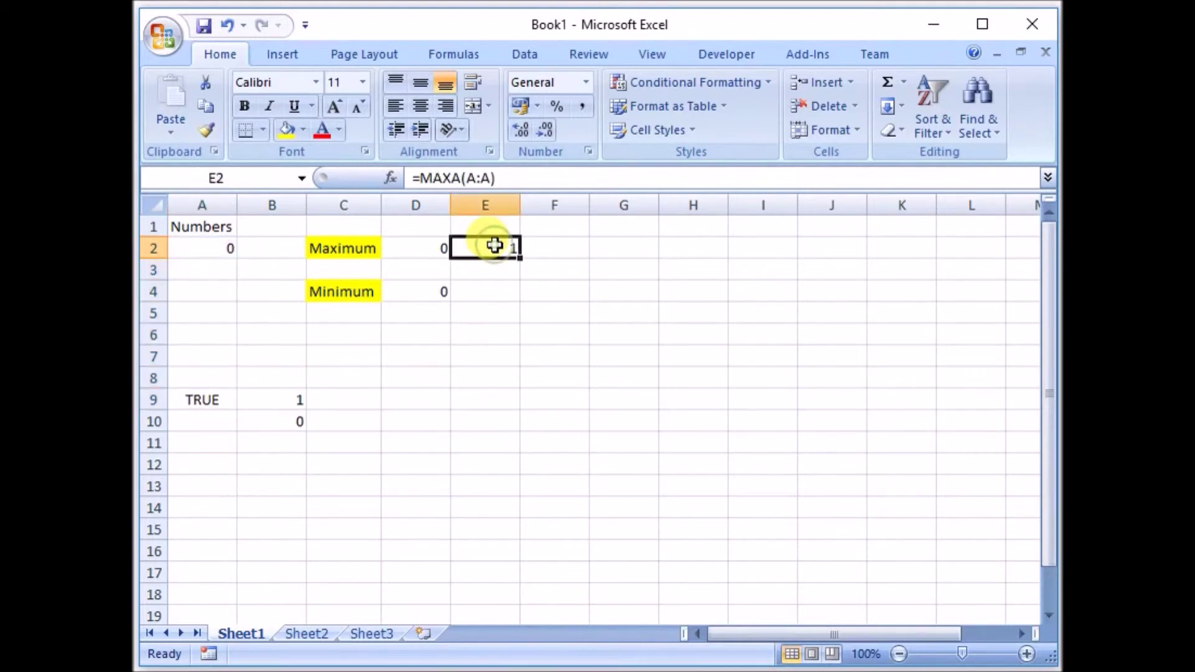
pyautogui.click(479, 297)
# Enter =MINA(A:A) in E4, giving 0
pyautogui.write('=')
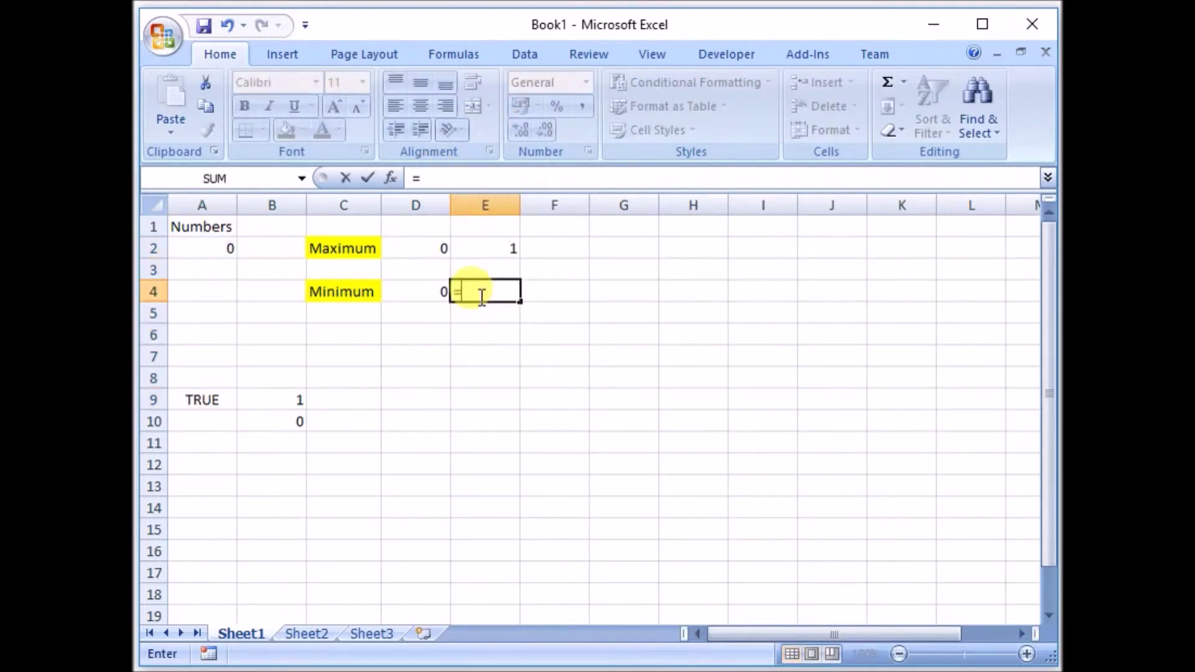
pyautogui.write('min')
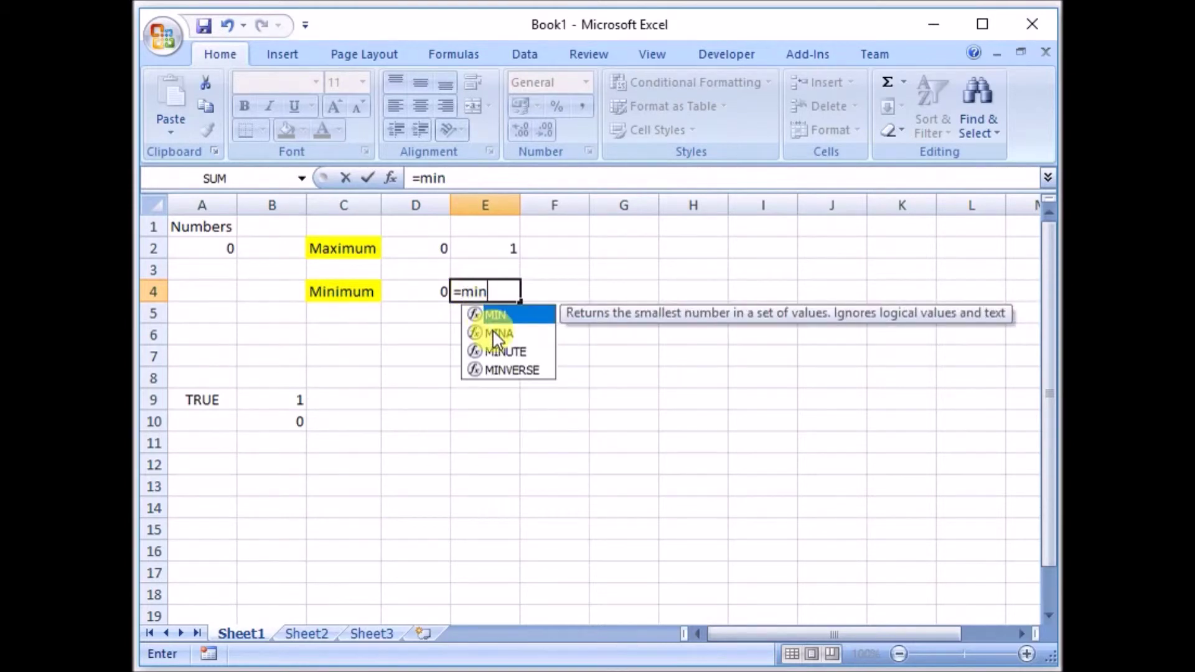
pyautogui.doubleClick(492, 333)
pyautogui.click(222, 205)
pyautogui.press('Return')
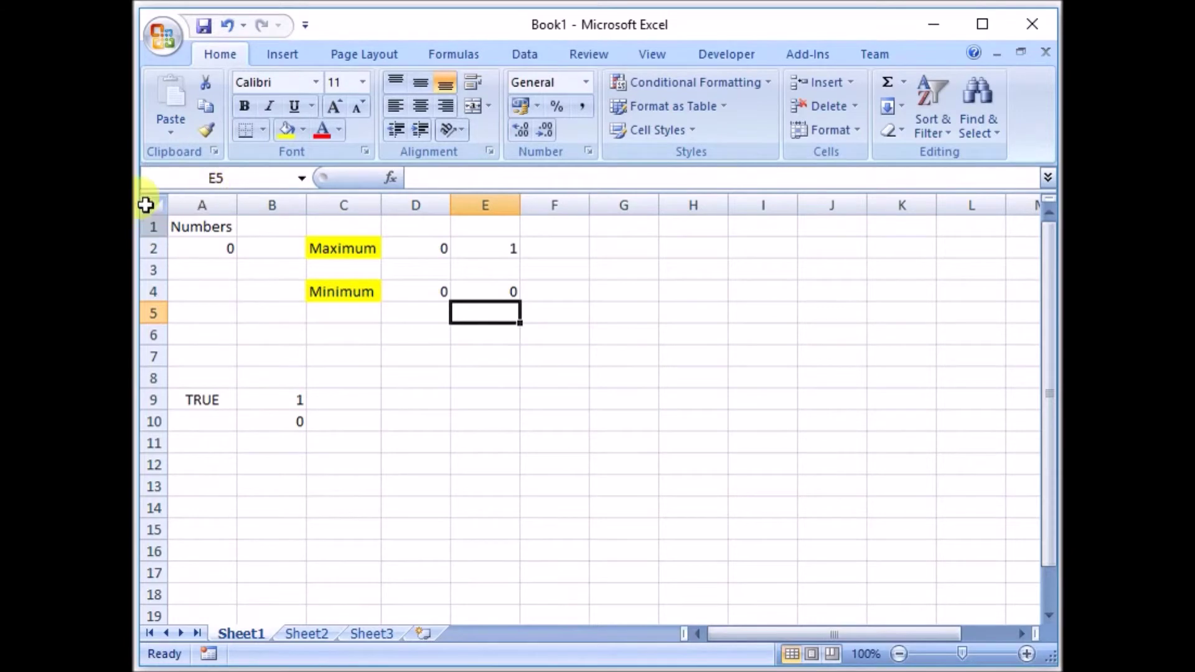
# Compare column A's 0 and TRUE entries with the MINA result in E4
pyautogui.moveTo(200, 246); pyautogui.dragTo(216, 406)
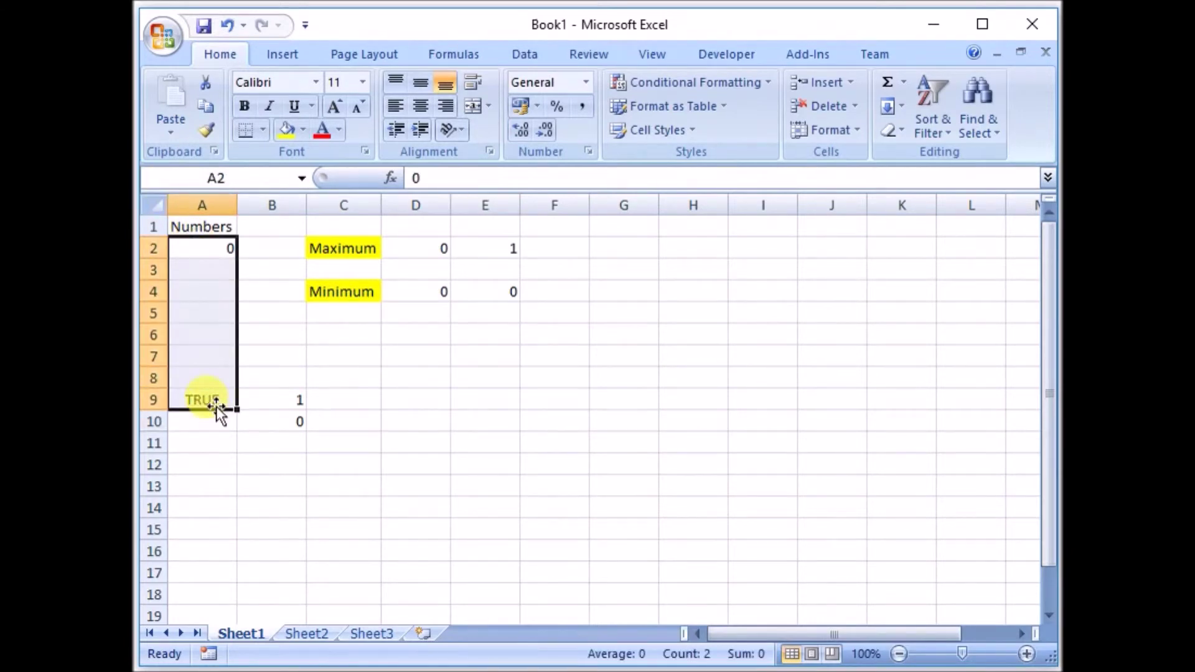
pyautogui.click(210, 398)
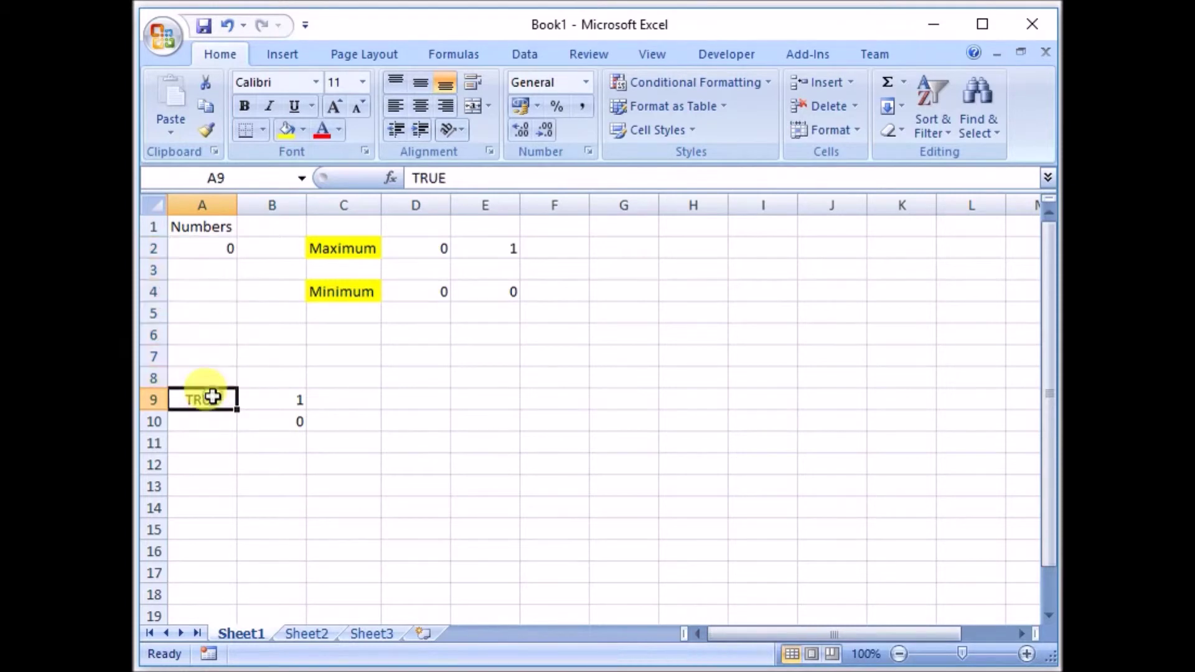
pyautogui.click(212, 254)
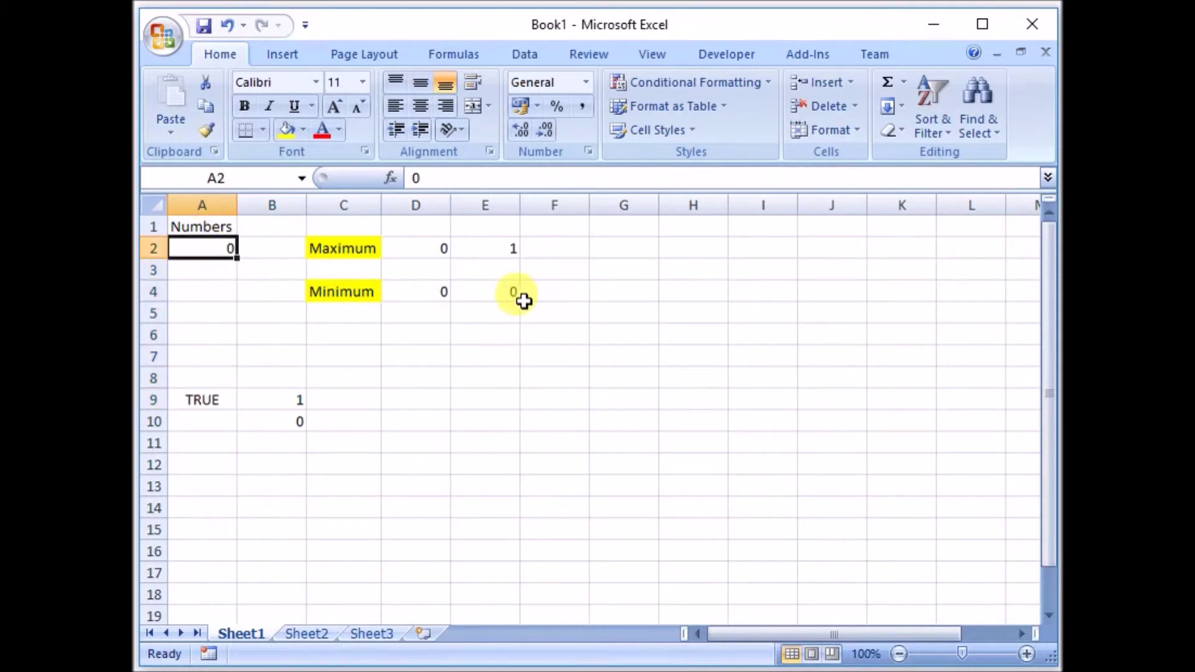
pyautogui.click(505, 294)
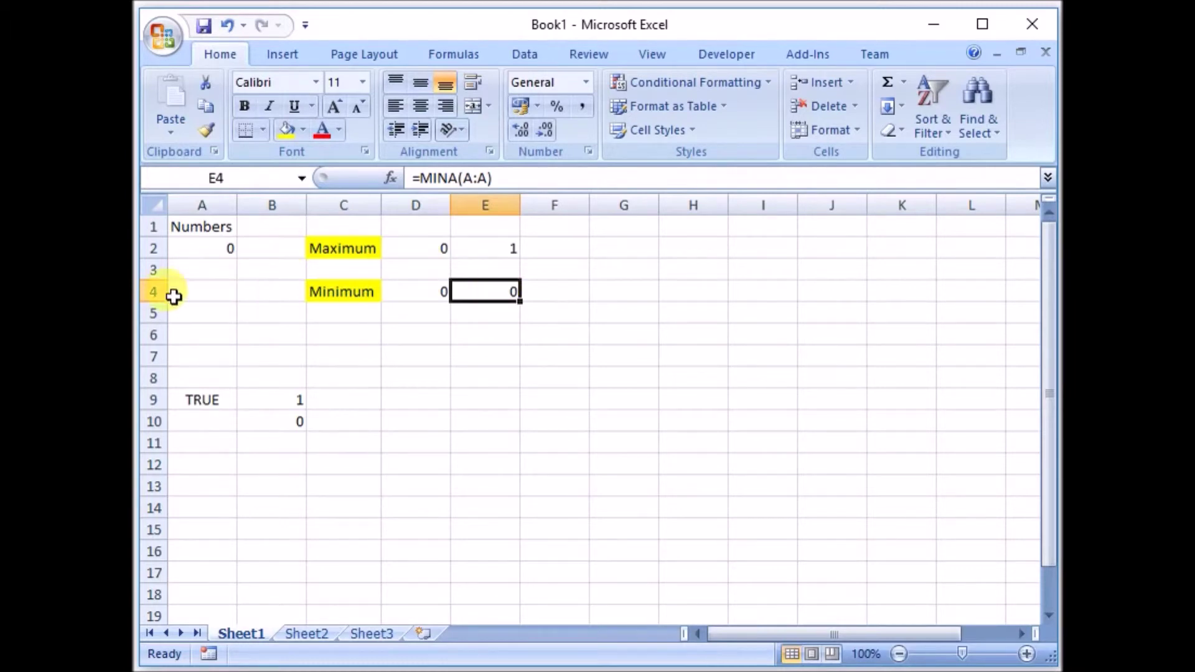
pyautogui.click(202, 250)
# Change A2 to 1 and replace TRUE in A9 with FALSE
pyautogui.write('1')
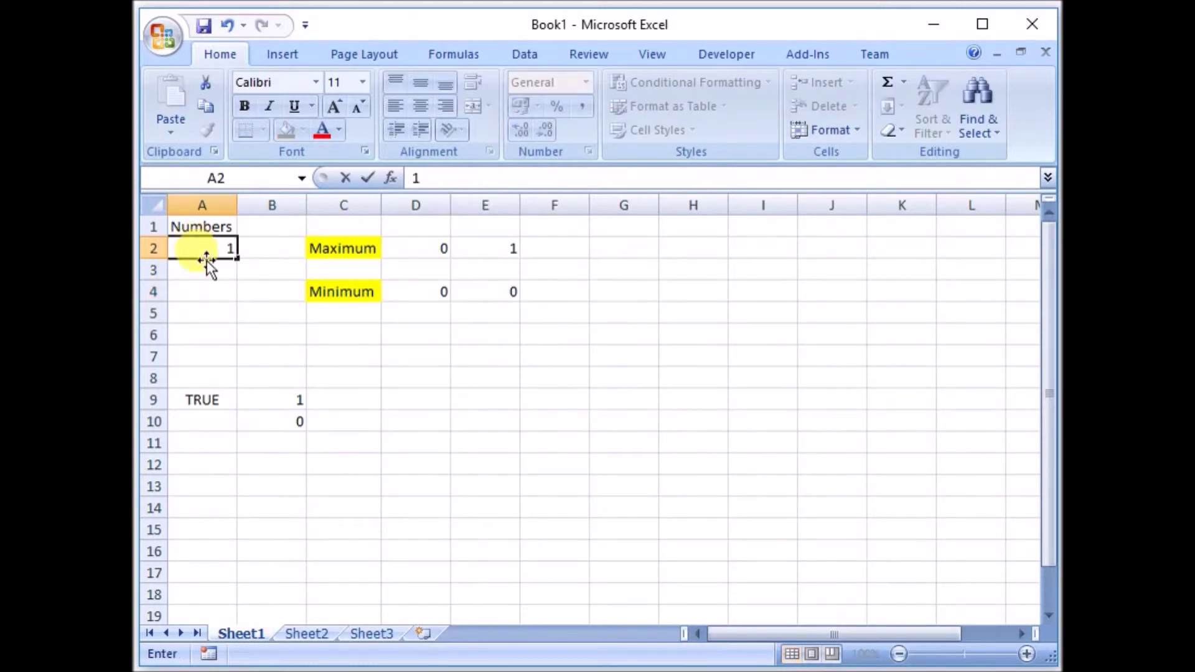
pyautogui.click(203, 397)
pyautogui.write('FALSE')
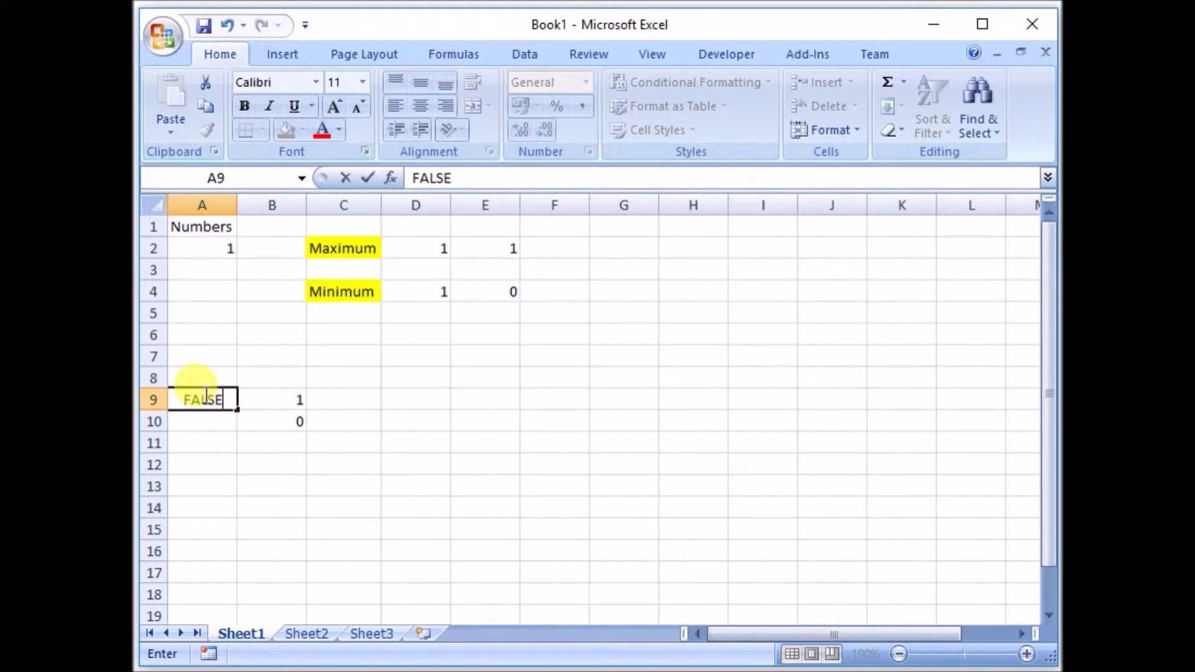
pyautogui.press('Return')
# Compare MINA (0) in E4 with MAXA in E2, then end the recording
pyautogui.click(486, 308)
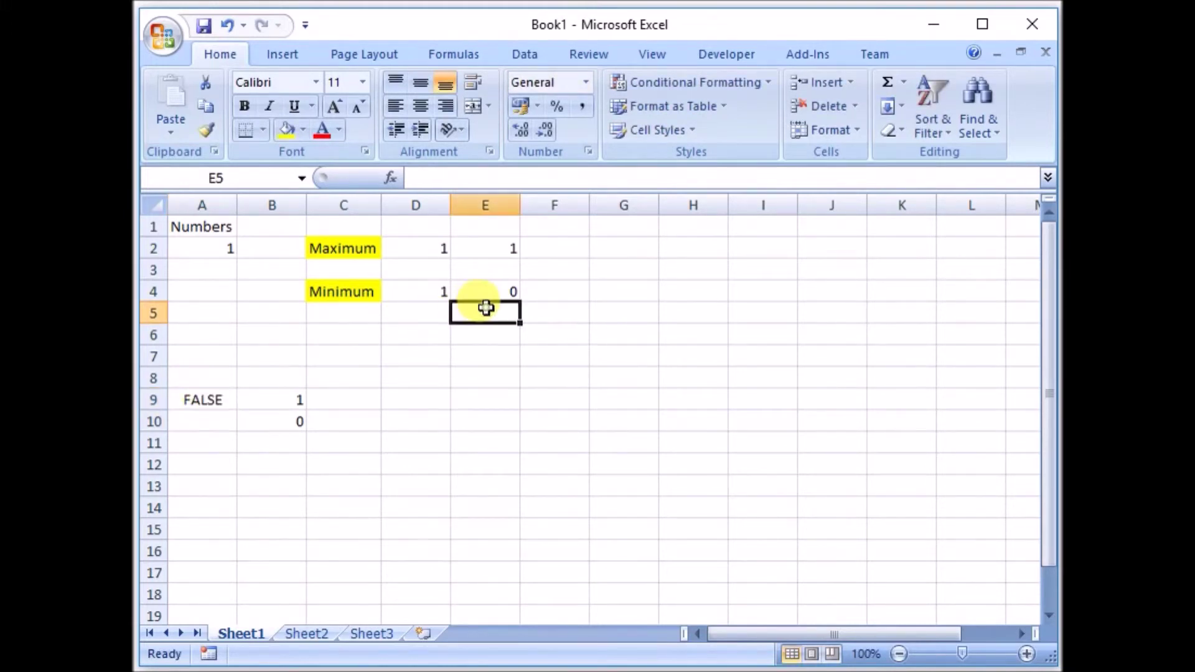
pyautogui.click(493, 291)
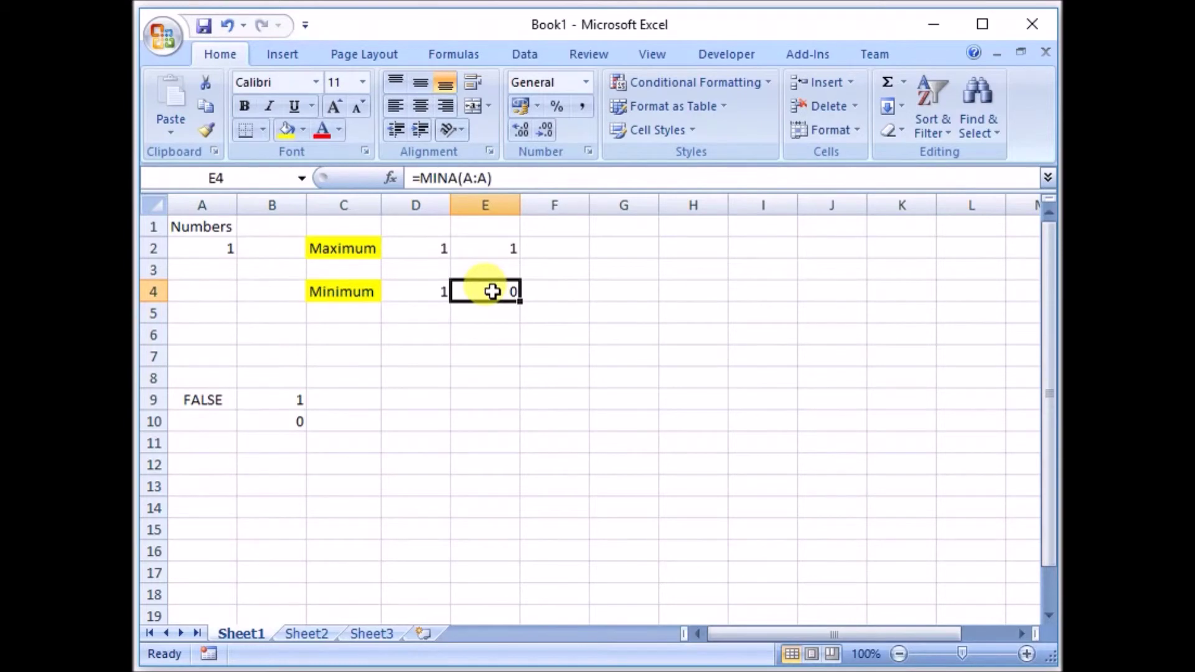
pyautogui.click(495, 249)
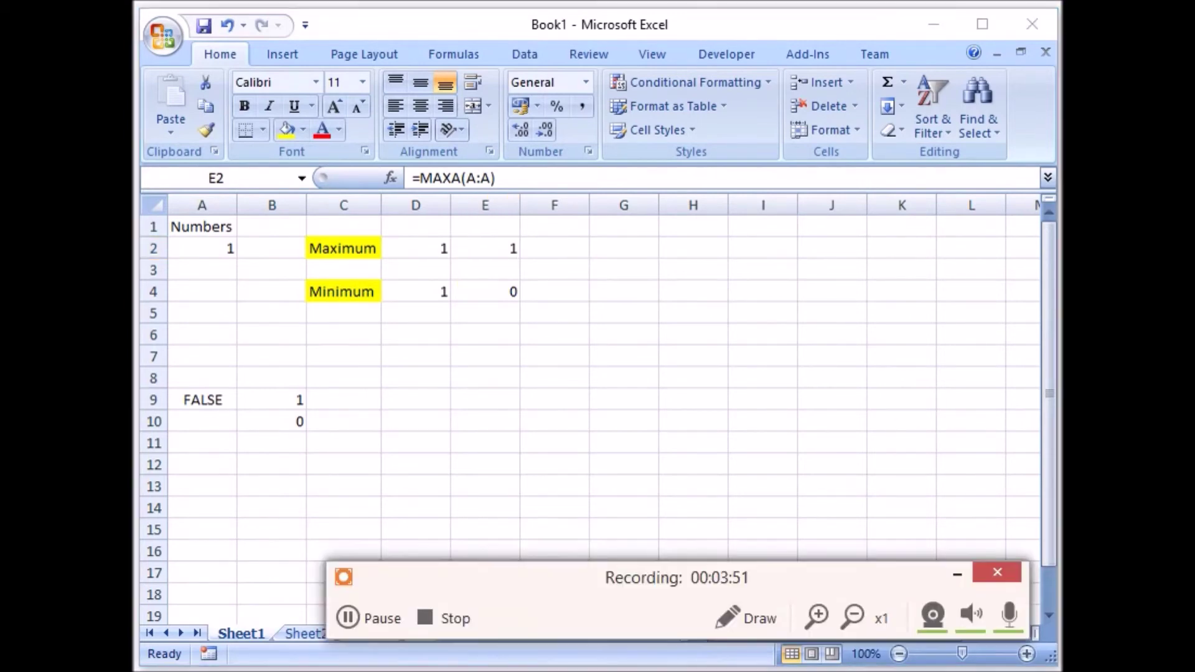
pyautogui.click(447, 623)
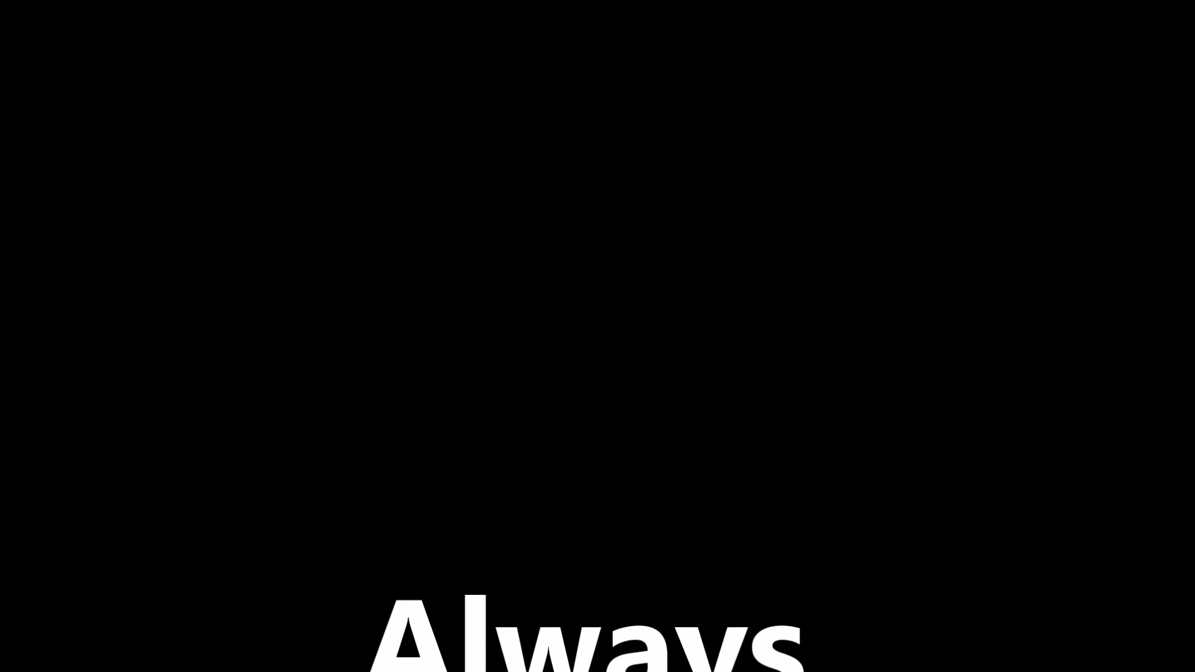